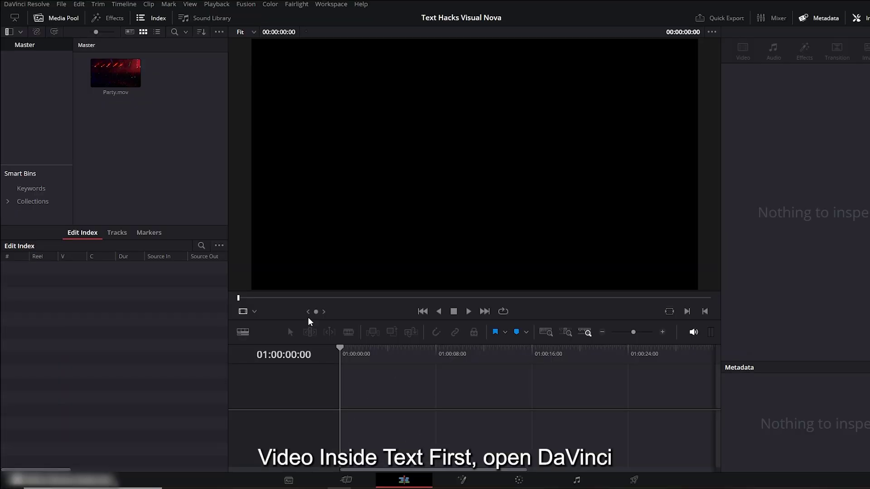
Add a Text+ title reading 'Custom Title' to a new timeline and enlarge the viewer
{"action": "left_click", "coordinate": [113, 79]}
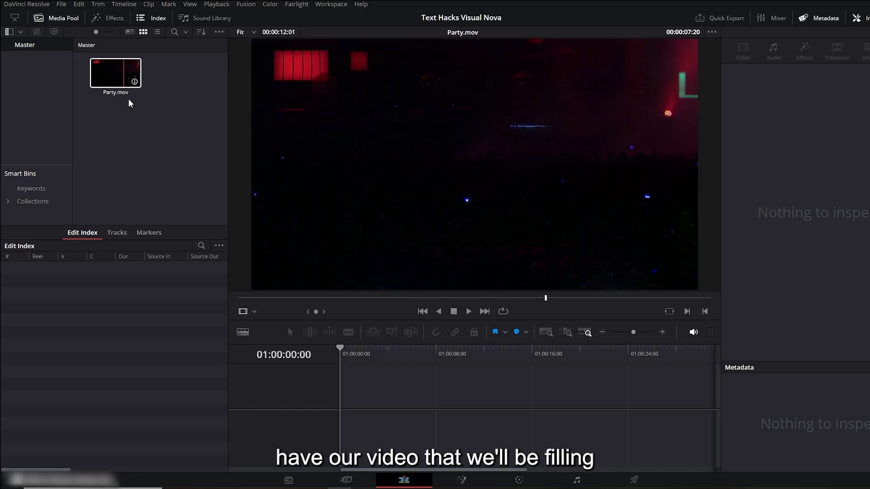
{"action": "left_click", "coordinate": [109, 20]}
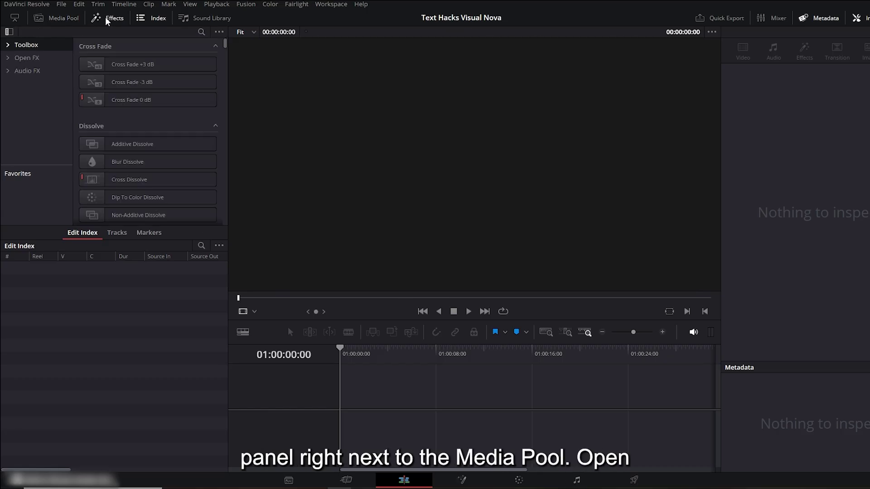
{"action": "left_click", "coordinate": [8, 46]}
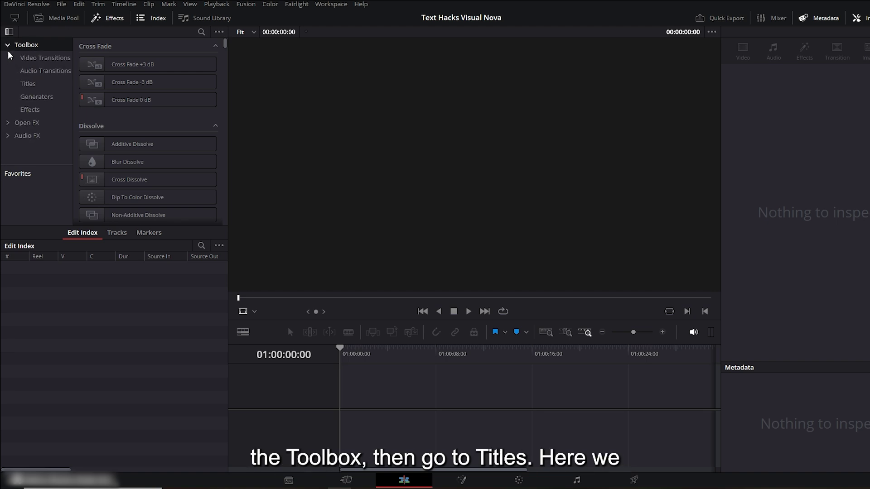
{"action": "left_click", "coordinate": [36, 85]}
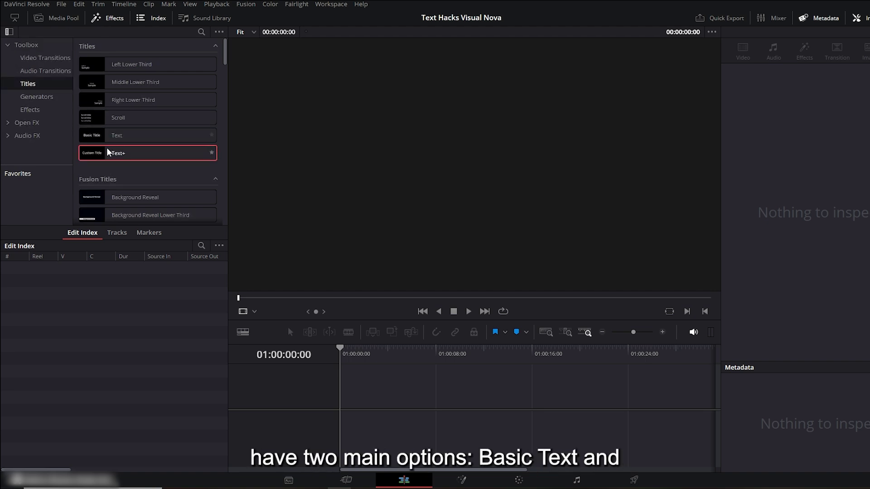
{"action": "left_click_drag", "start_coordinate": [127, 159], "coordinate": [367, 369]}
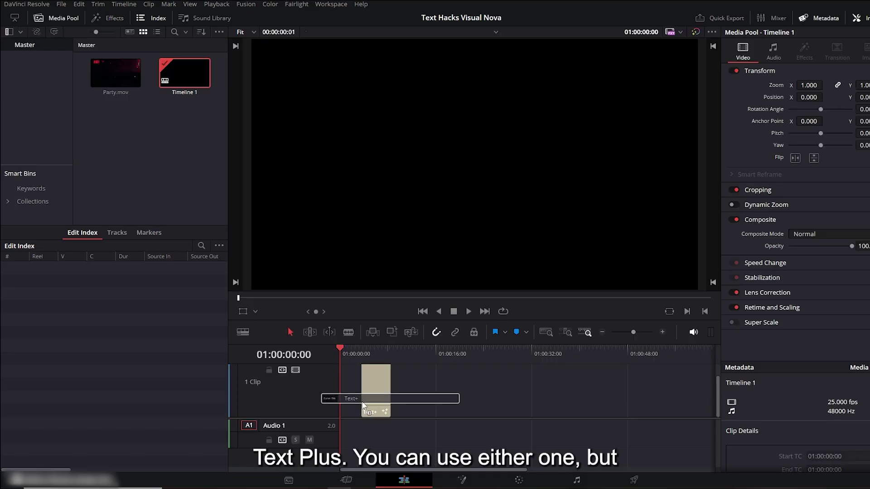
{"action": "left_click_drag", "start_coordinate": [337, 316], "coordinate": [337, 367]}
{"action": "scroll", "coordinate": [401, 399], "scroll_direction": "up", "scroll_amount": 2}
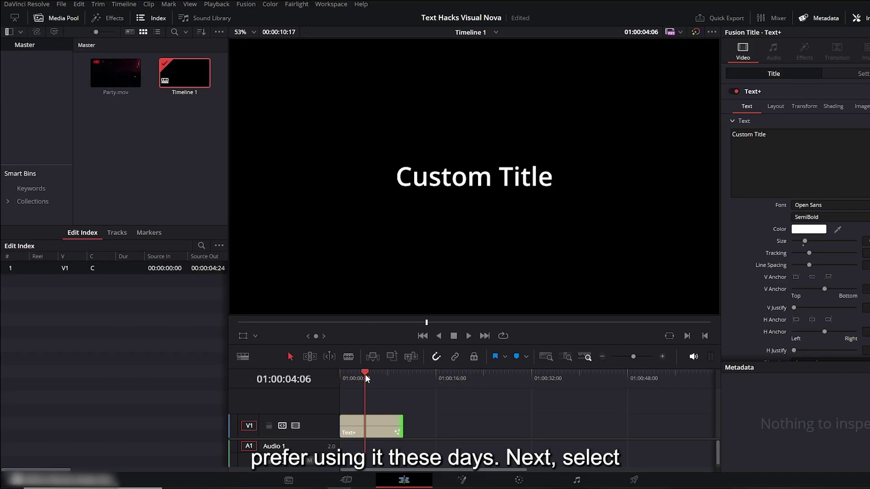
Change the title text to VISUAL and set its font to Impact
{"action": "left_click", "coordinate": [361, 425]}
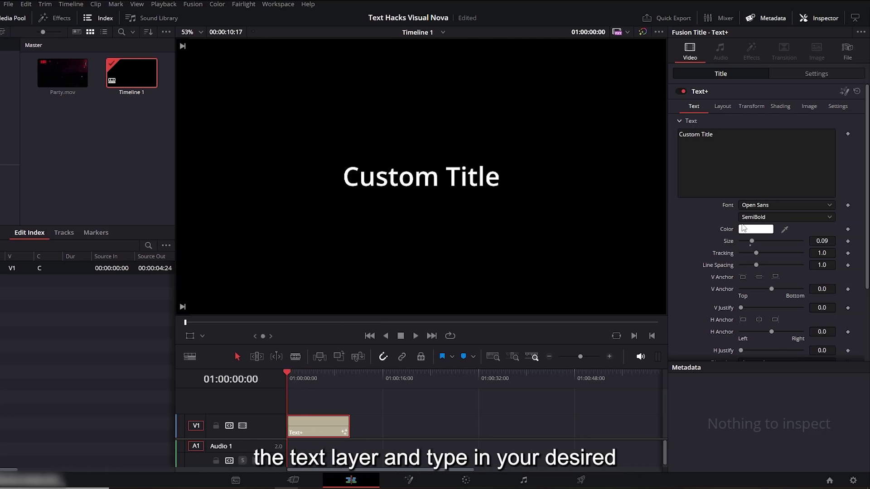
{"action": "type", "text": "VIS"}
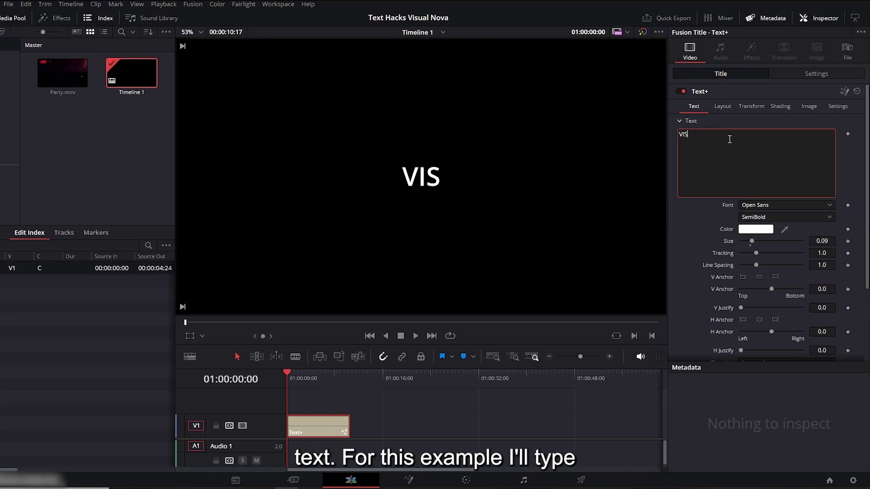
{"action": "type", "text": "UAL"}
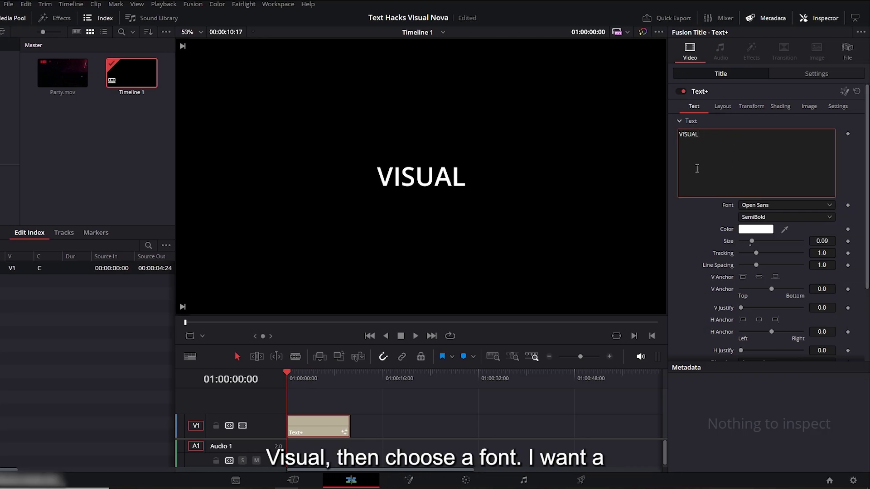
{"action": "left_click", "coordinate": [771, 205]}
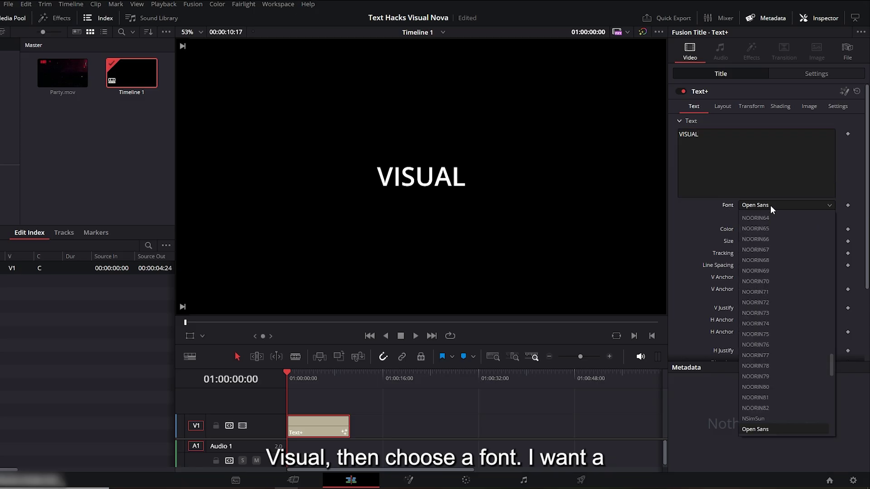
{"action": "type", "text": "Impact"}
{"action": "left_click", "coordinate": [760, 217]}
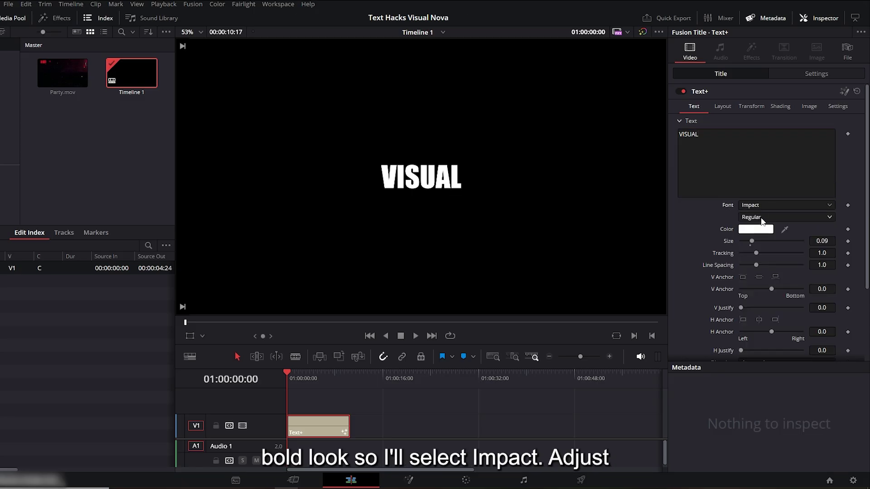
Enlarge the VISUAL text to size 0.4134, keep it white, and adjust its vertical anchor
{"action": "left_click_drag", "start_coordinate": [751, 241], "coordinate": [792, 244]}
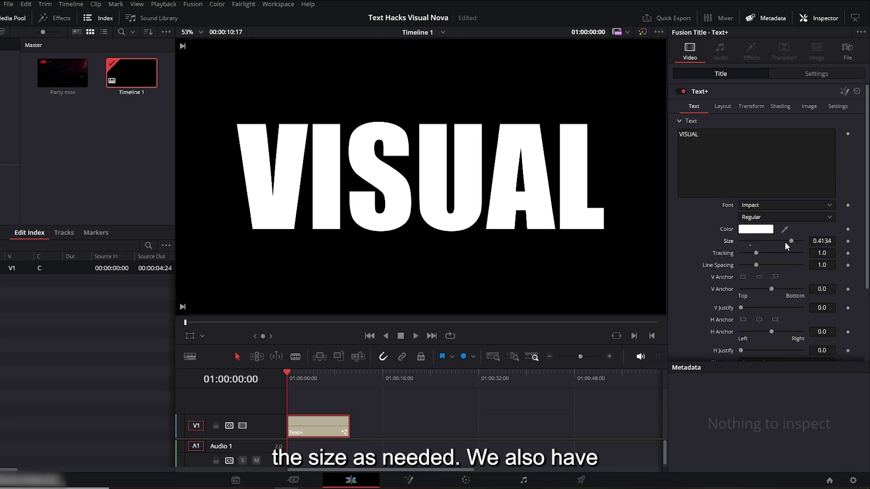
{"action": "left_click", "coordinate": [756, 230]}
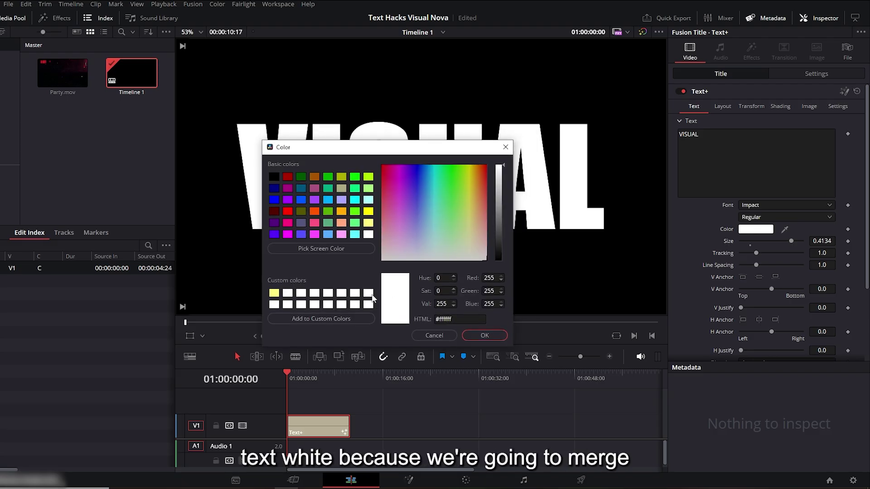
{"action": "left_click", "coordinate": [486, 336]}
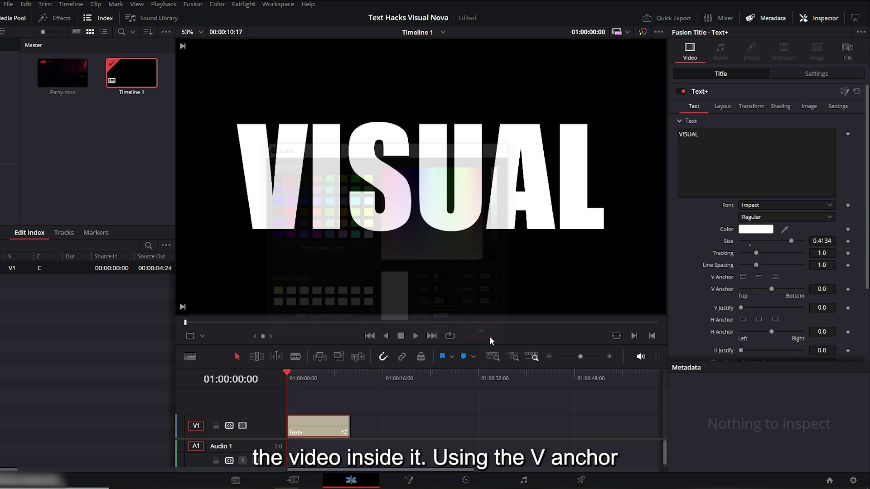
{"action": "left_click", "coordinate": [760, 277]}
Recentre the title, place Party.mov on Video 2, and set its composite mode to Foreground
{"action": "left_click", "coordinate": [760, 276]}
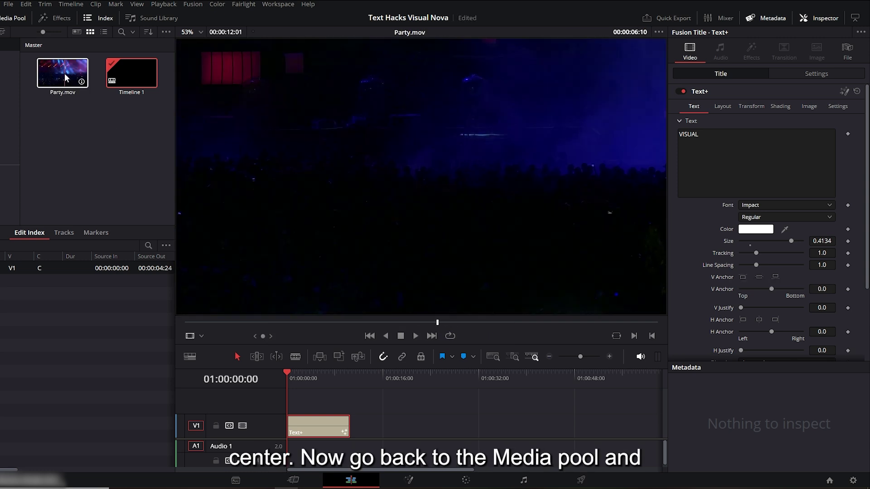
{"action": "left_click_drag", "start_coordinate": [64, 74], "coordinate": [291, 401]}
{"action": "left_click_drag", "start_coordinate": [320, 346], "coordinate": [320, 303]}
{"action": "left_click", "coordinate": [318, 392]}
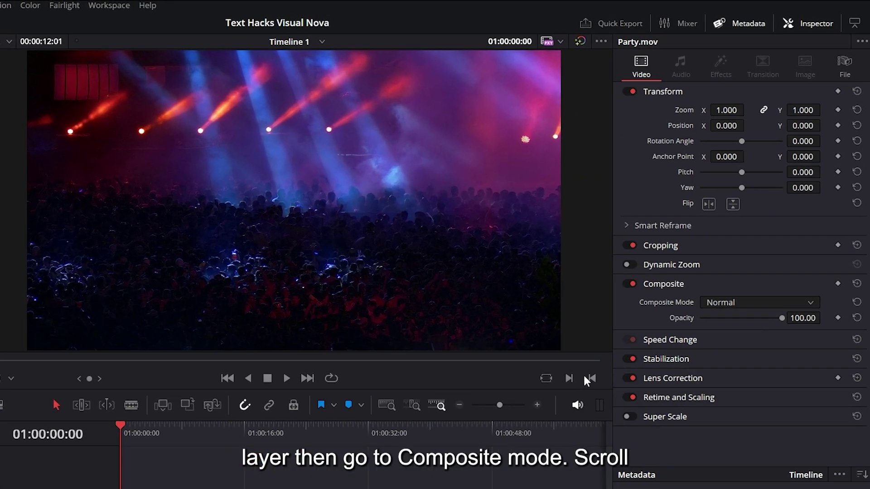
{"action": "left_click", "coordinate": [747, 305]}
{"action": "left_click_drag", "start_coordinate": [817, 343], "coordinate": [813, 407]}
{"action": "left_click", "coordinate": [746, 417]}
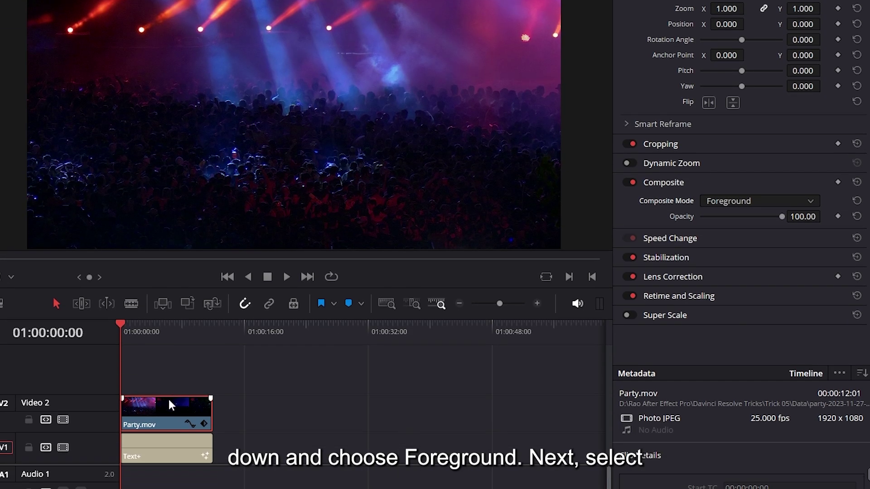
Set the VISUAL title clip's composite mode to Alpha and play back the result
{"action": "left_click", "coordinate": [161, 451]}
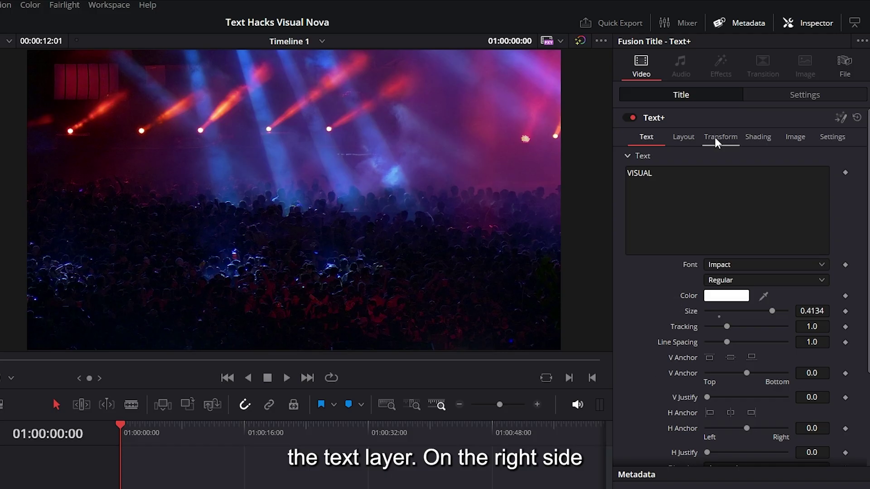
{"action": "left_click", "coordinate": [812, 95]}
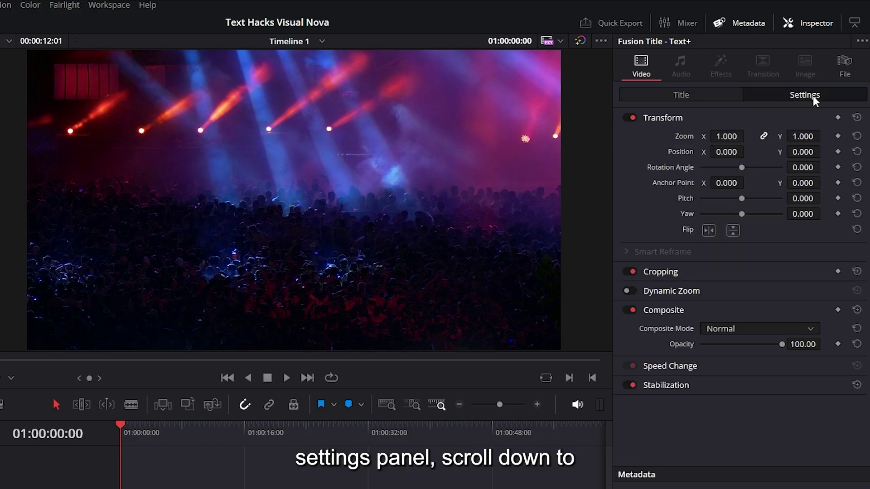
{"action": "left_click", "coordinate": [781, 334]}
{"action": "scroll", "coordinate": [807, 407], "scroll_direction": "down", "scroll_amount": 6}
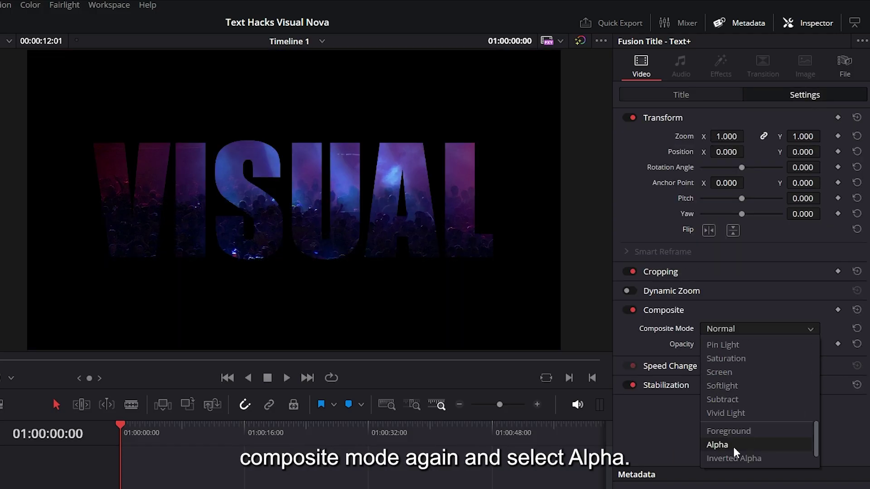
{"action": "left_click", "coordinate": [733, 447]}
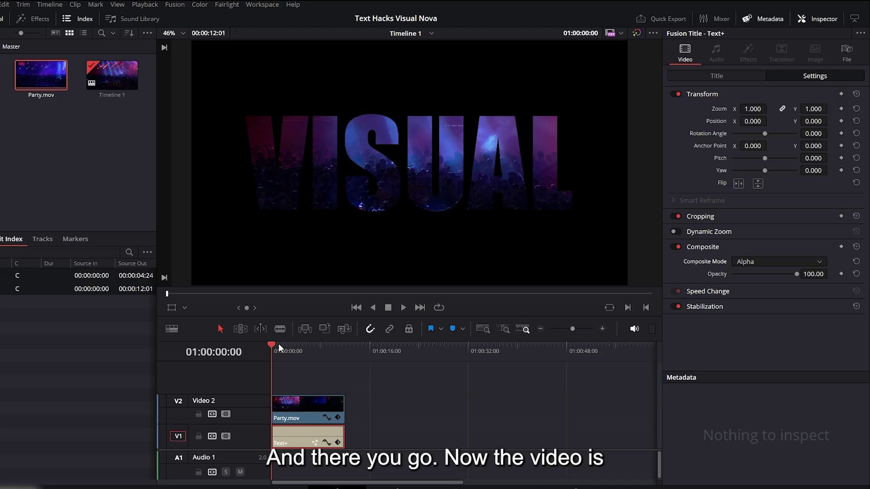
{"action": "mouse_move", "coordinate": [290, 339]}
{"action": "left_mouse_down"}
{"action": "mouse_move", "coordinate": [297, 335]}
{"action": "mouse_move", "coordinate": [283, 333]}
{"action": "left_mouse_up"}
{"action": "key", "text": "space"}
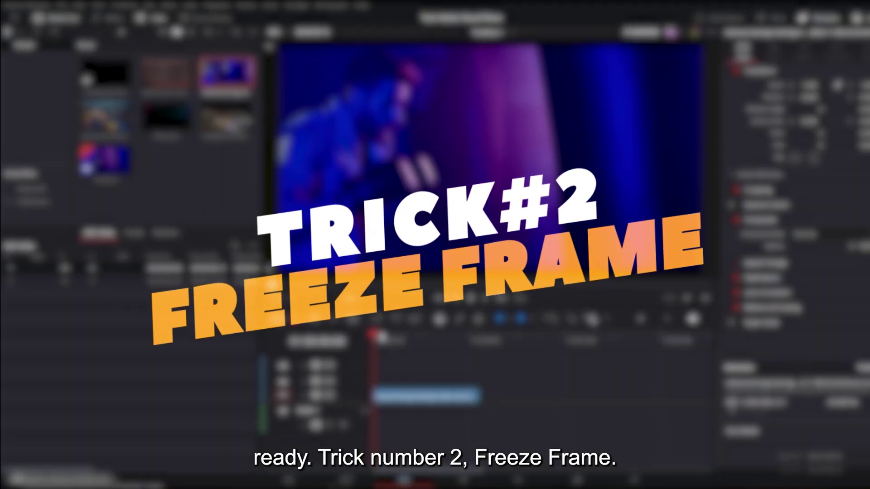
Scrub through the boxing-training clip on Video 1
{"action": "mouse_move", "coordinate": [374, 335]}
{"action": "left_mouse_down"}
{"action": "mouse_move", "coordinate": [419, 334]}
{"action": "mouse_move", "coordinate": [363, 336]}
{"action": "left_mouse_up"}
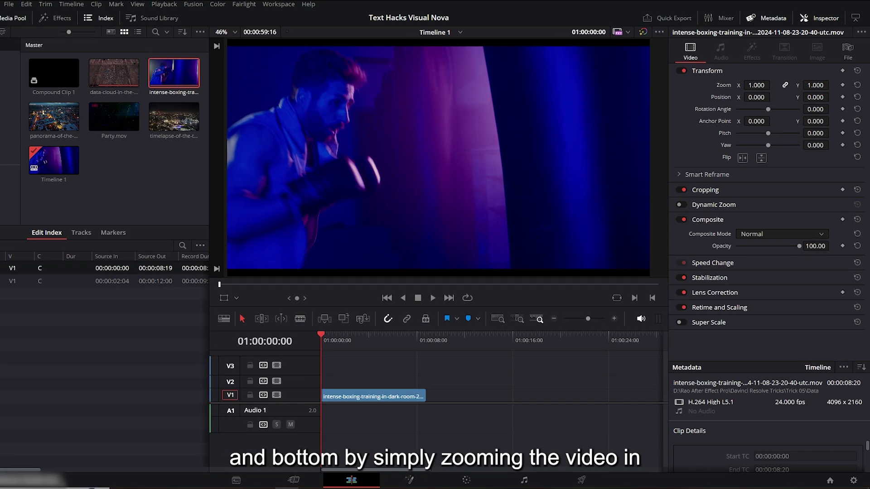
Zoom the boxing footage to 1.080 and tick Freeze Frame in Change Clip Speed at 01:00:03:16
{"action": "left_click_drag", "start_coordinate": [816, 85], "coordinate": [832, 84]}
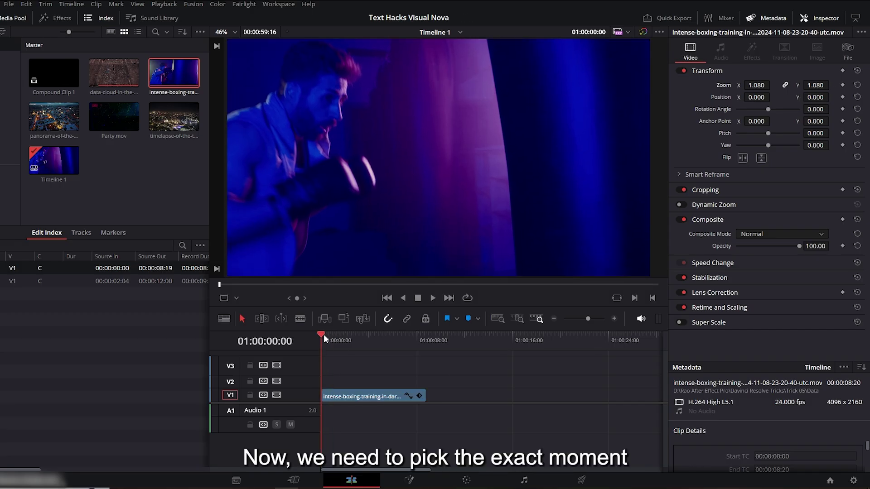
{"action": "key", "text": "ctrl+equal"}
{"action": "left_click_drag", "start_coordinate": [323, 335], "coordinate": [408, 339]}
{"action": "left_click_drag", "start_coordinate": [313, 389], "coordinate": [315, 374]}
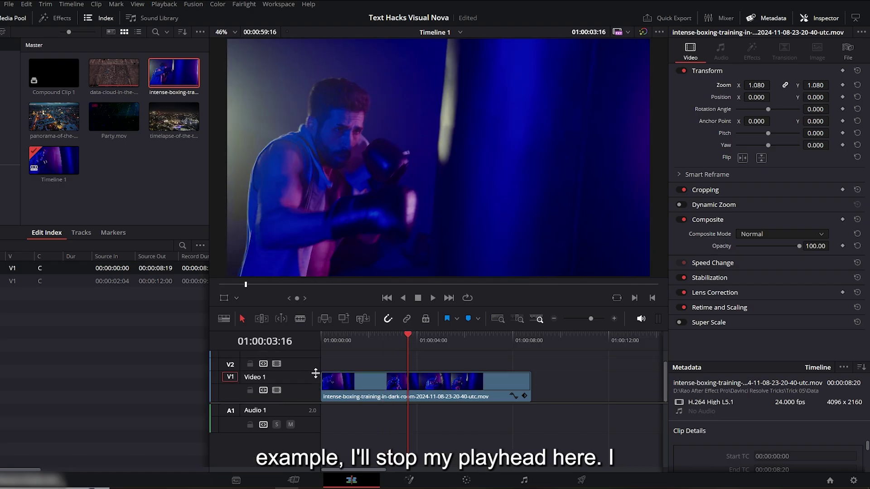
{"action": "right_click", "coordinate": [420, 386]}
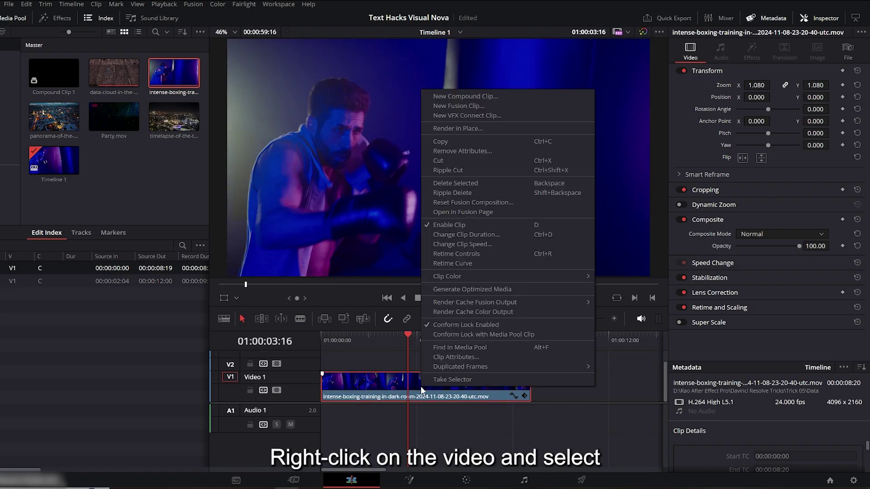
{"action": "left_click", "coordinate": [466, 245]}
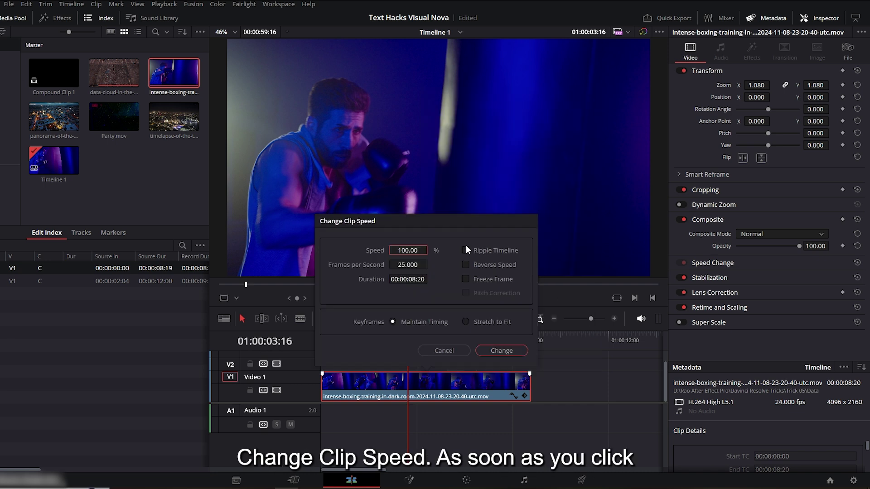
{"action": "left_click", "coordinate": [465, 279]}
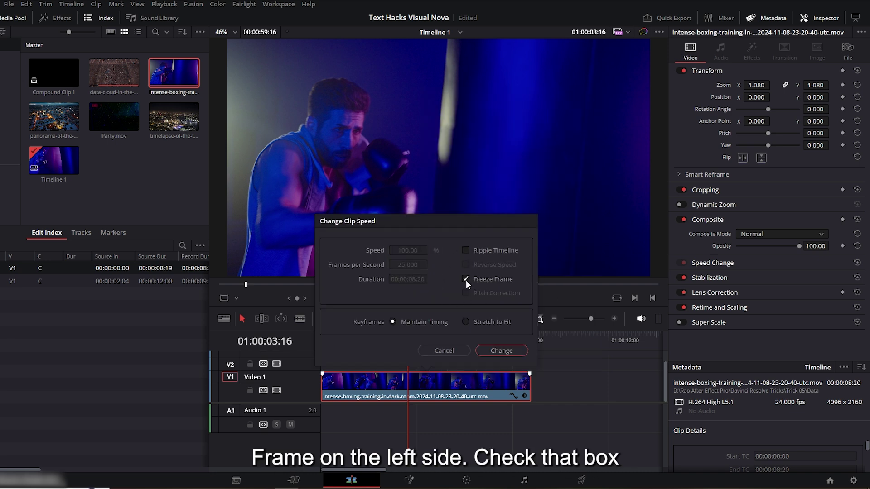
Apply the freeze frame and play back the frozen section
{"action": "left_click", "coordinate": [496, 352]}
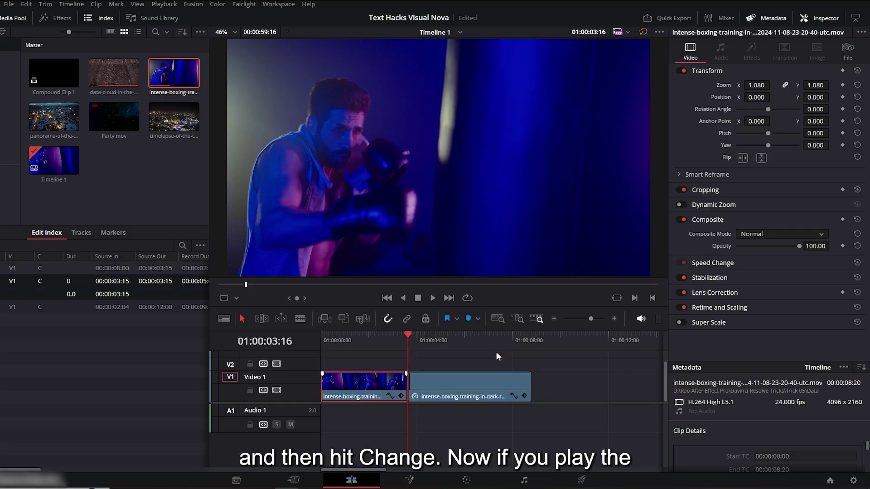
{"action": "left_click_drag", "start_coordinate": [408, 338], "coordinate": [388, 334]}
{"action": "key", "text": "space"}
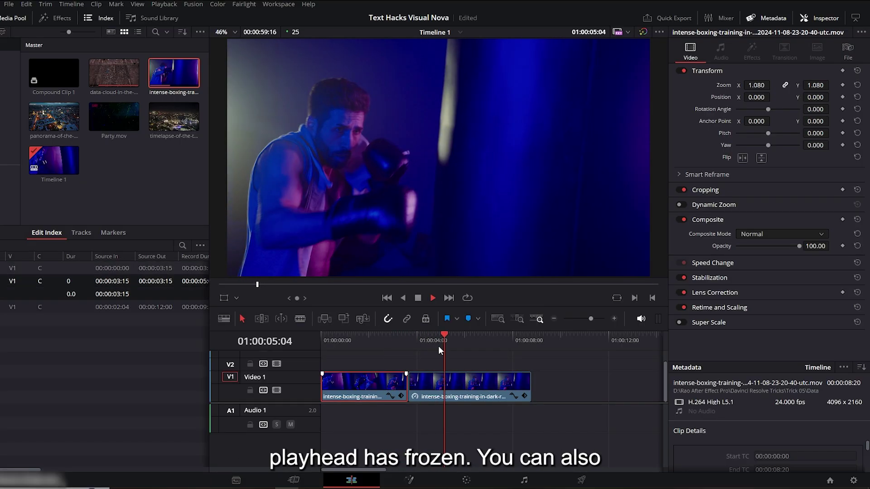
Trim the frozen segment's end, replay the edit, and select the freeze-frame clip
{"action": "mouse_move", "coordinate": [531, 386]}
{"action": "left_mouse_down"}
{"action": "mouse_move", "coordinate": [621, 387]}
{"action": "mouse_move", "coordinate": [522, 387]}
{"action": "left_mouse_up"}
{"action": "left_click", "coordinate": [472, 335]}
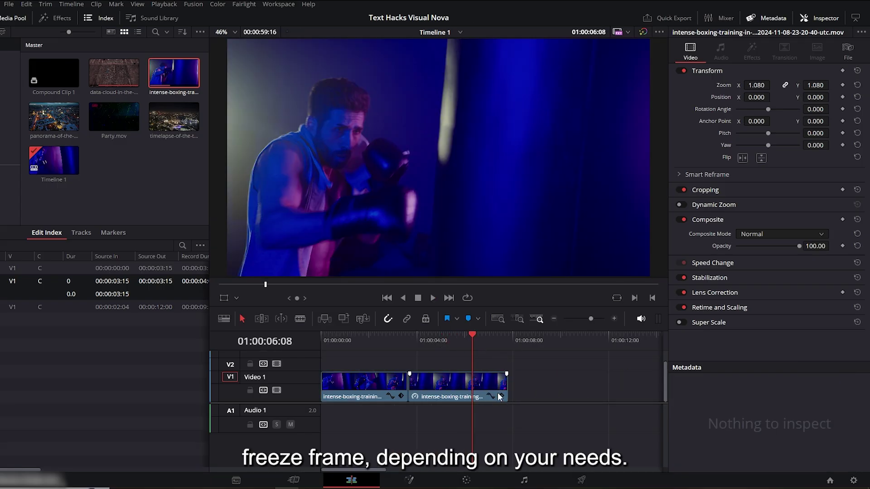
{"action": "left_click_drag", "start_coordinate": [434, 333], "coordinate": [390, 333]}
{"action": "key", "text": "space"}
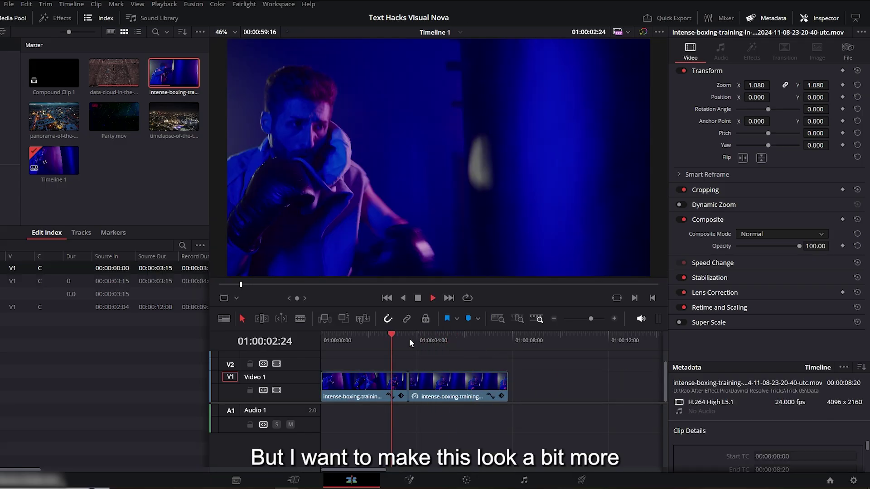
{"action": "key", "text": "space"}
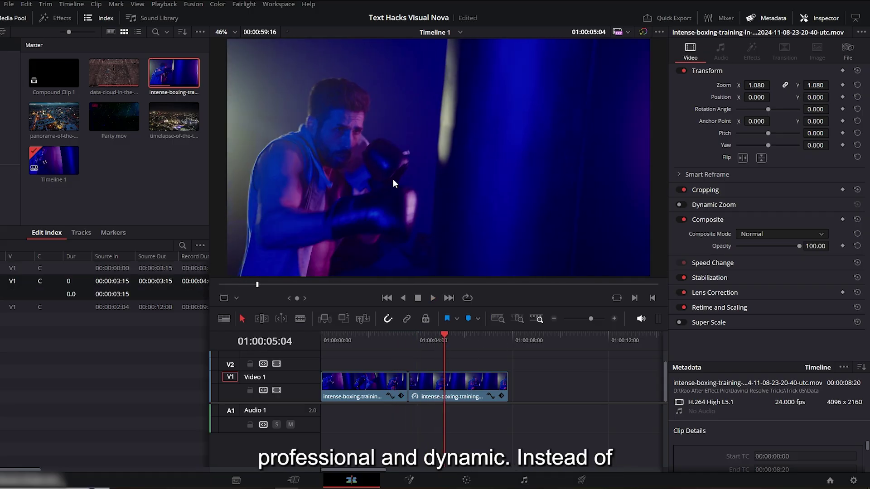
{"action": "left_click", "coordinate": [419, 339]}
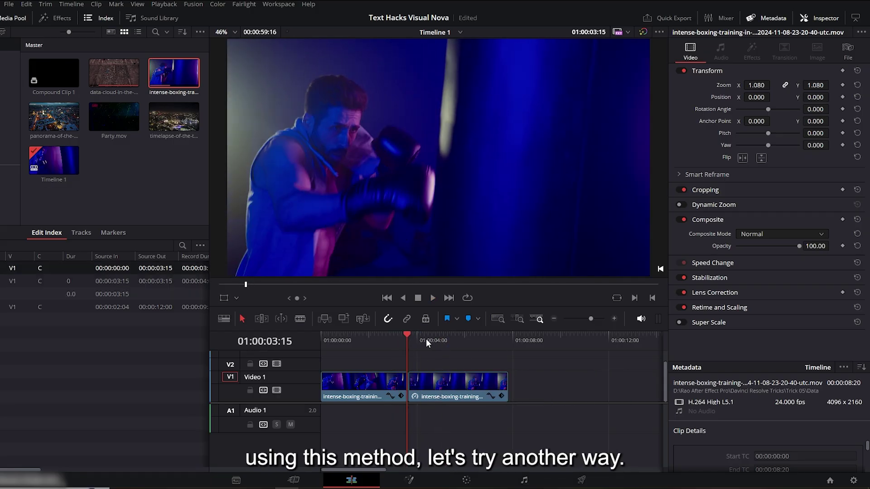
{"action": "left_click", "coordinate": [432, 337]}
Delete the freeze-frame clip, extend the boxing clip back to full length, and replay it
{"action": "left_click", "coordinate": [477, 390]}
{"action": "key", "text": "Delete"}
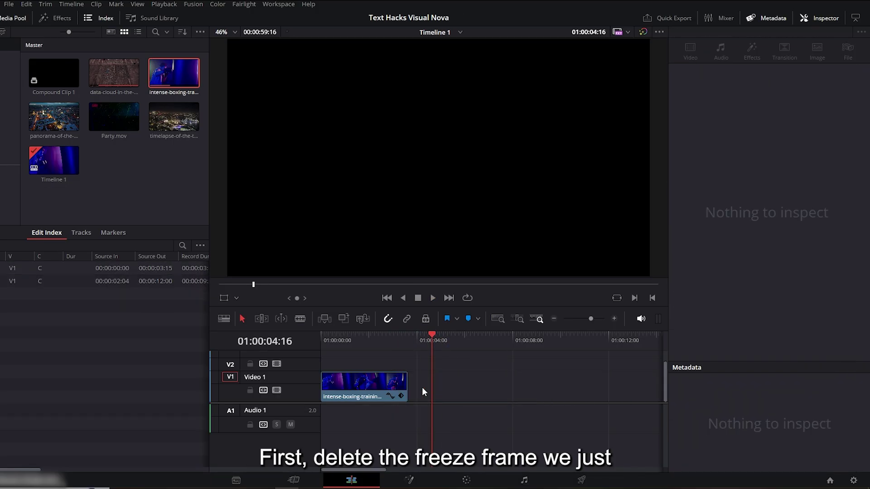
{"action": "left_click_drag", "start_coordinate": [410, 389], "coordinate": [608, 383]}
{"action": "left_click", "coordinate": [361, 338]}
{"action": "key", "text": "Home"}
{"action": "key", "text": "space"}
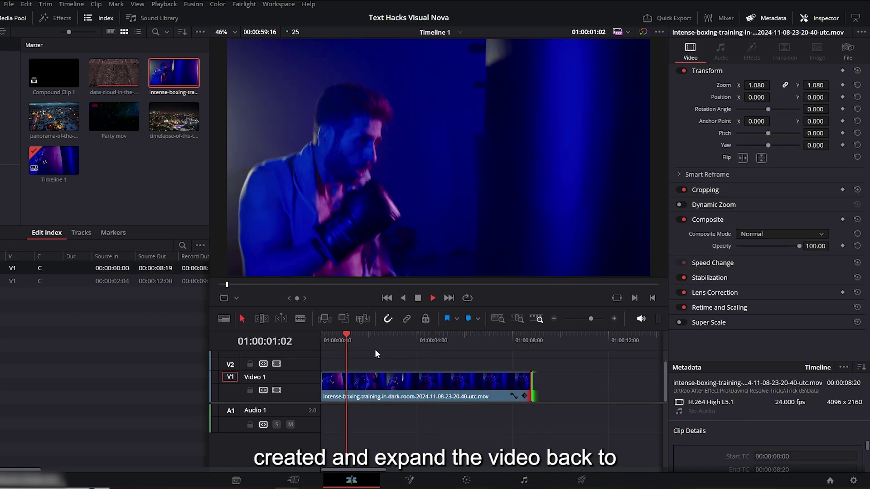
{"action": "left_click", "coordinate": [321, 336]}
Enable retime controls on the boxing clip and add a freeze frame at about two seconds
{"action": "left_click", "coordinate": [396, 389]}
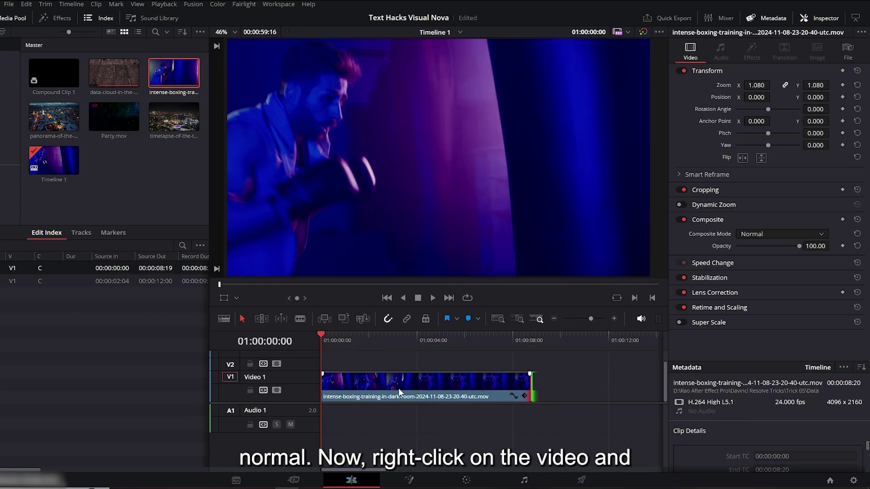
{"action": "right_click", "coordinate": [396, 389]}
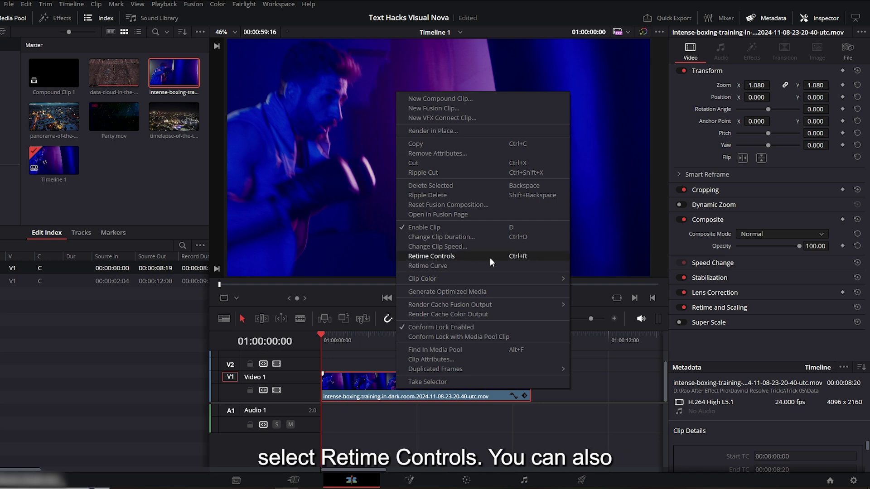
{"action": "left_click", "coordinate": [518, 256]}
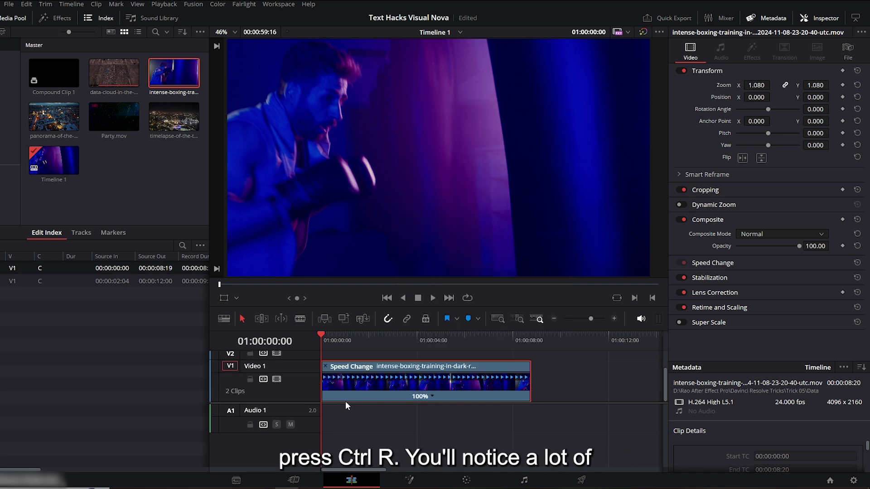
{"action": "left_click_drag", "start_coordinate": [309, 403], "coordinate": [310, 436]}
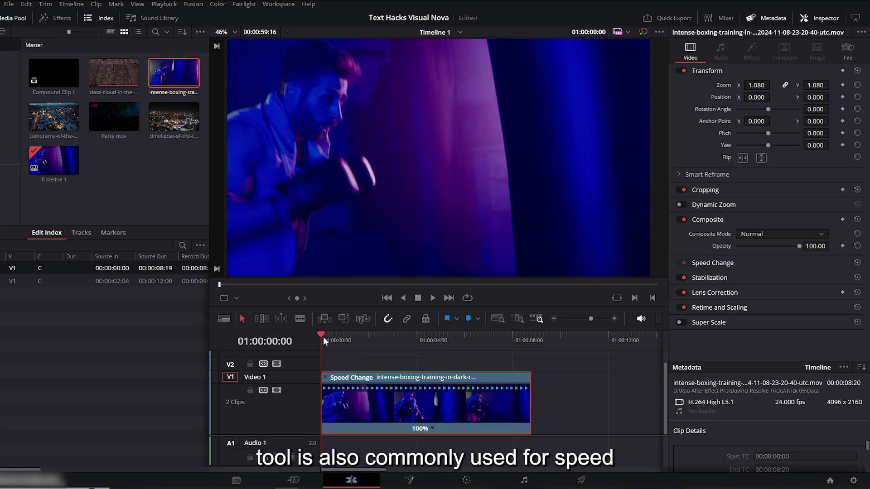
{"action": "left_click_drag", "start_coordinate": [322, 336], "coordinate": [368, 339]}
{"action": "left_click", "coordinate": [430, 428]}
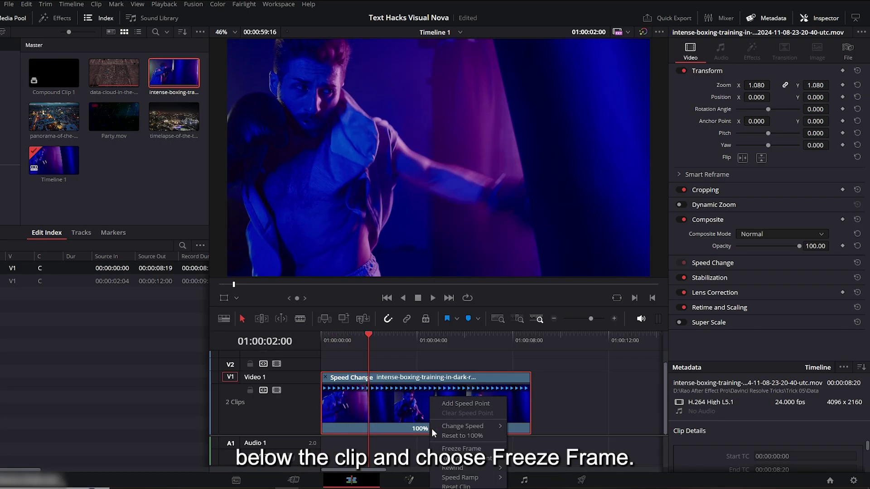
{"action": "left_click", "coordinate": [462, 450]}
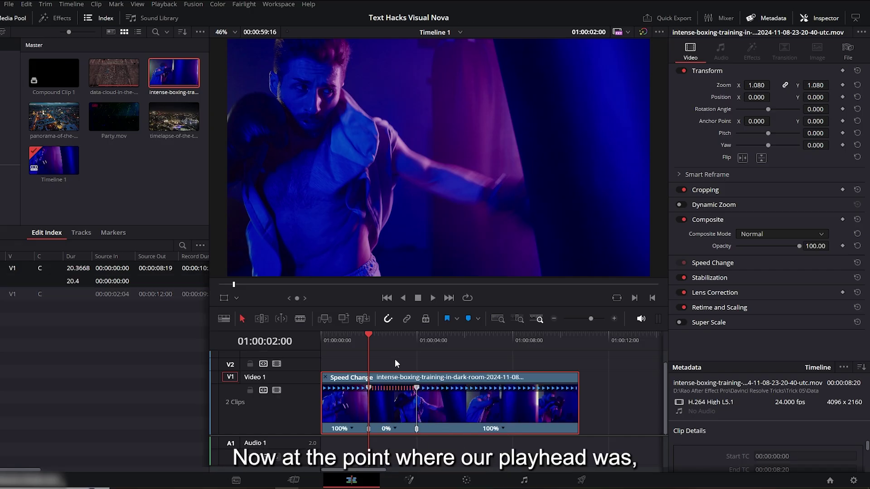
Shorten the 0% freeze section, replay it, and find the spot for a second freeze
{"action": "key", "text": "ctrl+equal"}
{"action": "key", "text": "ctrl+equal"}
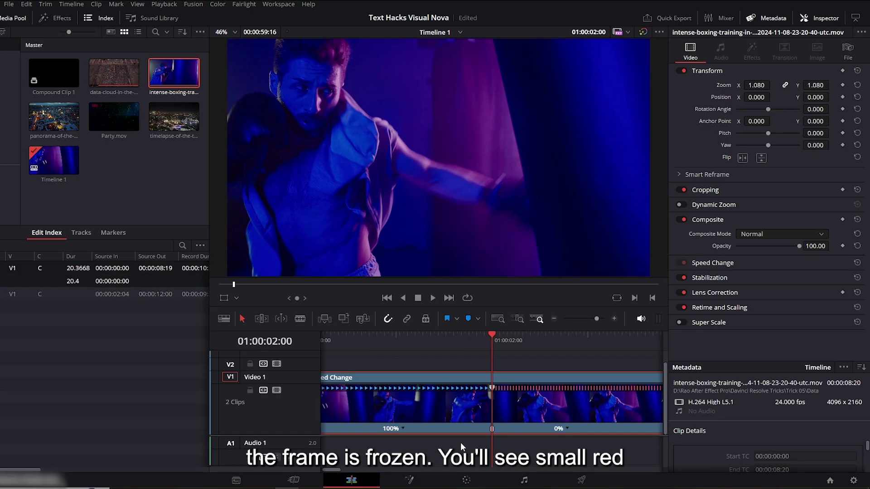
{"action": "left_click_drag", "start_coordinate": [331, 471], "coordinate": [337, 471]}
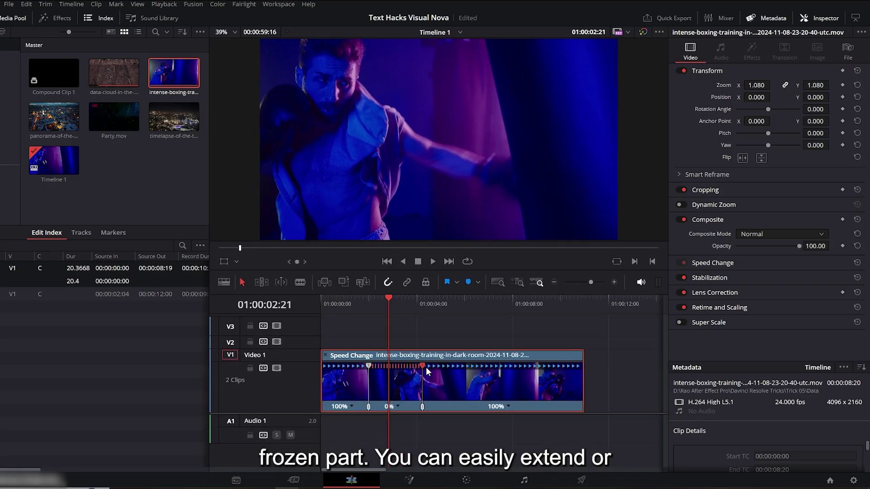
{"action": "key", "text": "slash"}
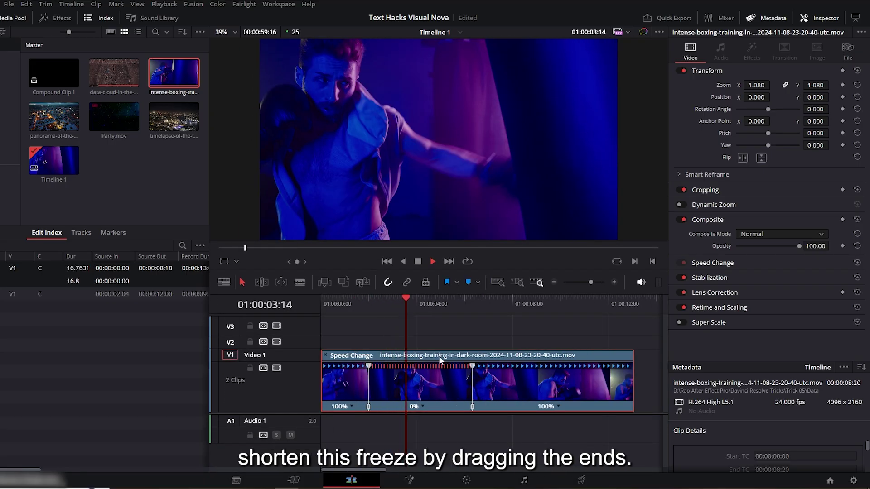
{"action": "left_click_drag", "start_coordinate": [472, 366], "coordinate": [389, 366]}
{"action": "key", "text": "slash"}
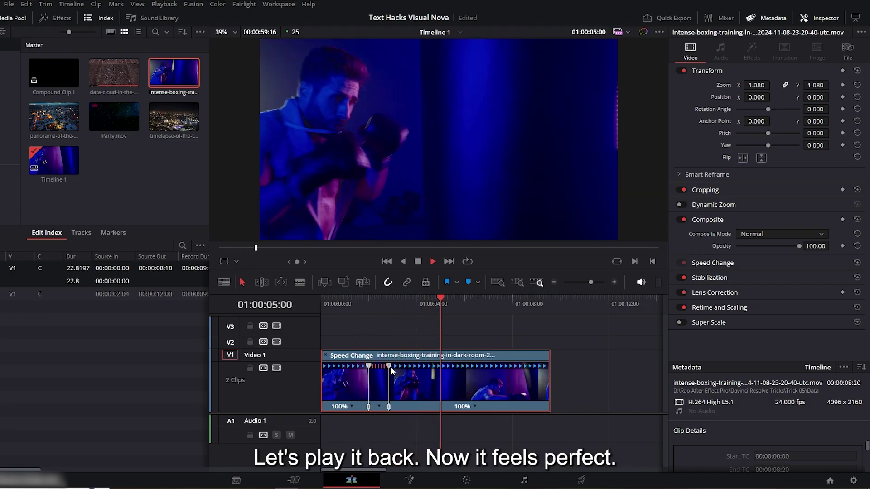
{"action": "scroll", "coordinate": [390, 366], "scroll_direction": "up", "scroll_amount": 2}
{"action": "left_click_drag", "start_coordinate": [414, 299], "coordinate": [463, 303]}
Add a second 0% freeze at the playhead, shorten it to match the first, and replay
{"action": "right_click", "coordinate": [476, 387]}
{"action": "left_click", "coordinate": [514, 420]}
{"action": "left_click", "coordinate": [447, 299]}
{"action": "left_click", "coordinate": [334, 303]}
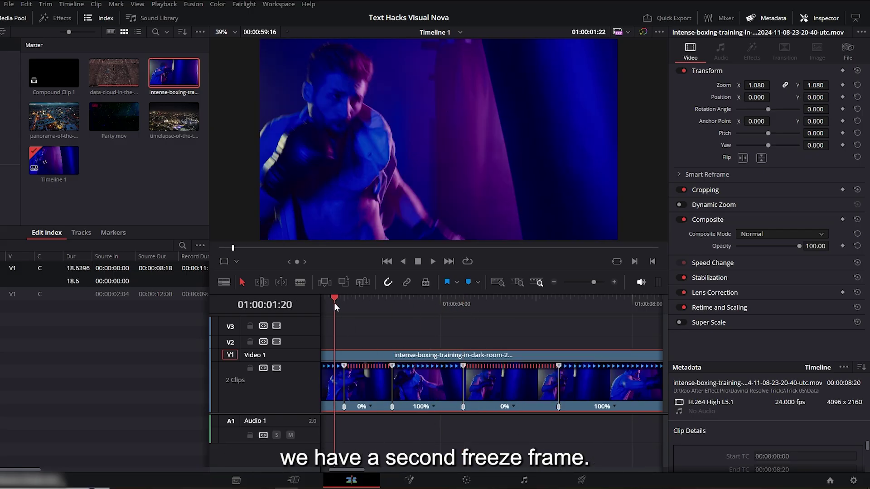
{"action": "key", "text": "space"}
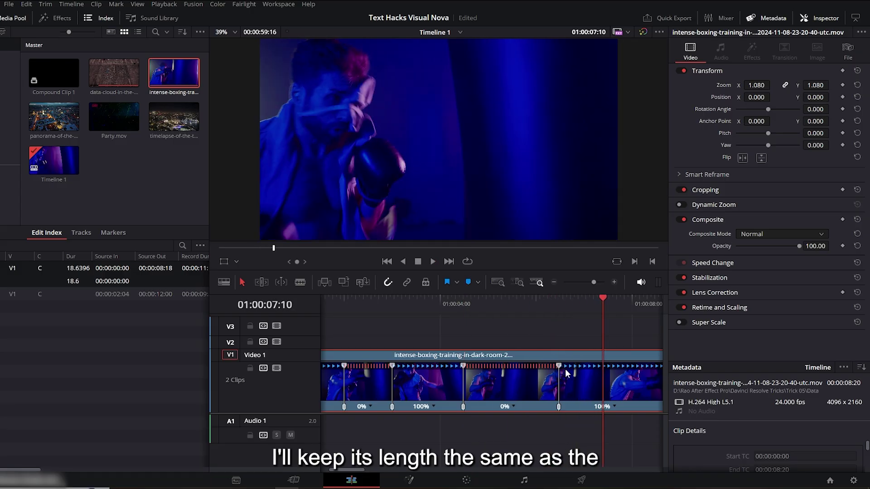
{"action": "left_click_drag", "start_coordinate": [559, 367], "coordinate": [514, 366]}
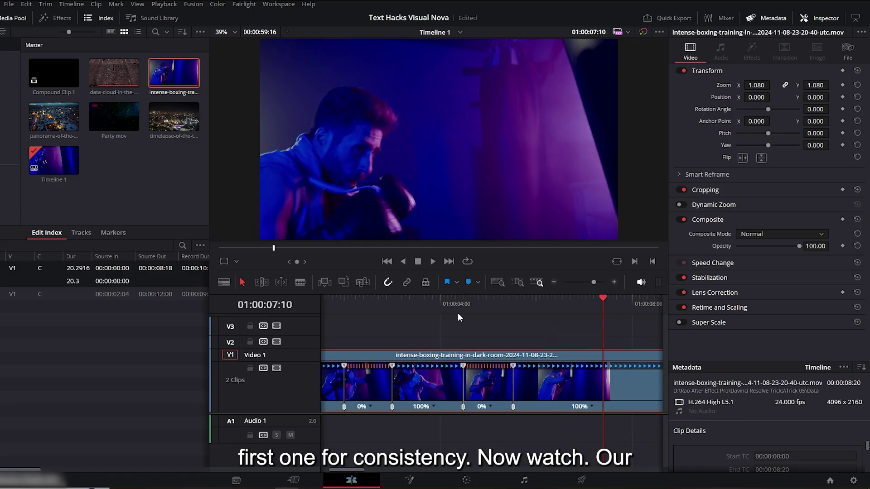
{"action": "key", "text": "Home"}
{"action": "key", "text": "space"}
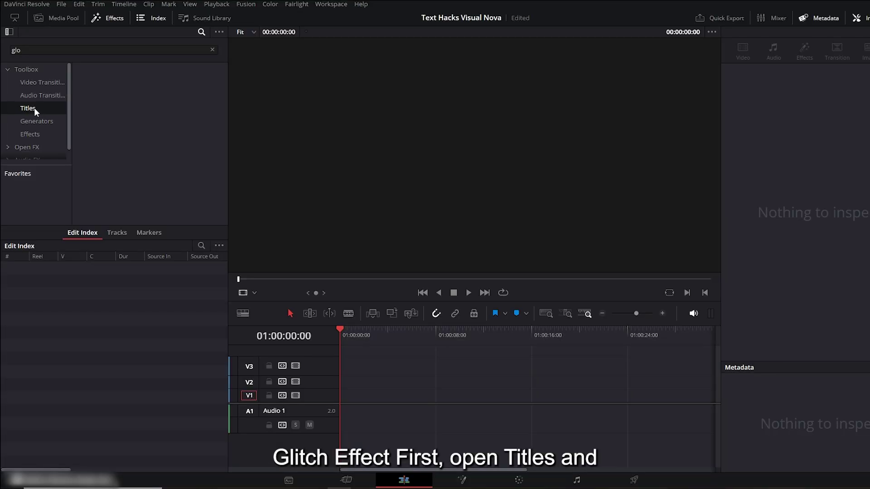
Place a Text+ title on Video 1 of the empty timeline
{"action": "left_click", "coordinate": [212, 50]}
{"action": "left_click", "coordinate": [120, 177]}
{"action": "left_click_drag", "start_coordinate": [121, 178], "coordinate": [433, 397]}
Change the title text to 'Glitch Effect' in Impact at size 0.1614
{"action": "left_click", "coordinate": [760, 77]}
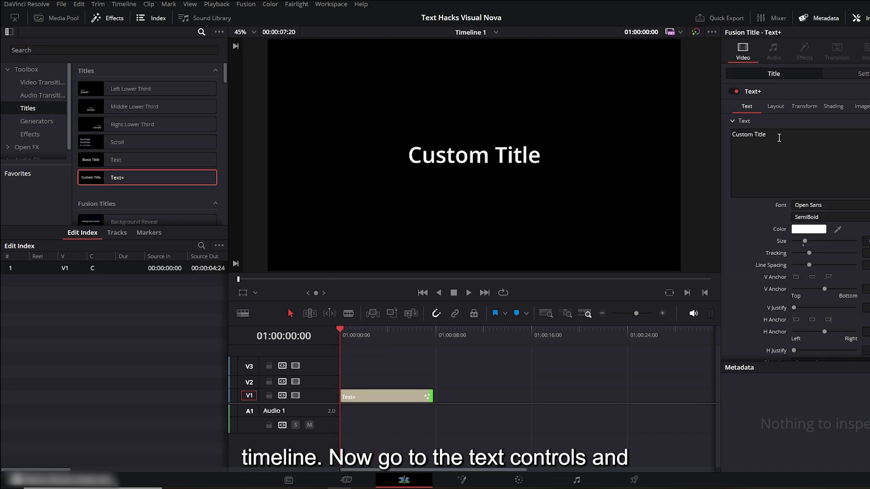
{"action": "triple_click", "coordinate": [780, 138]}
{"action": "type", "text": "G"}
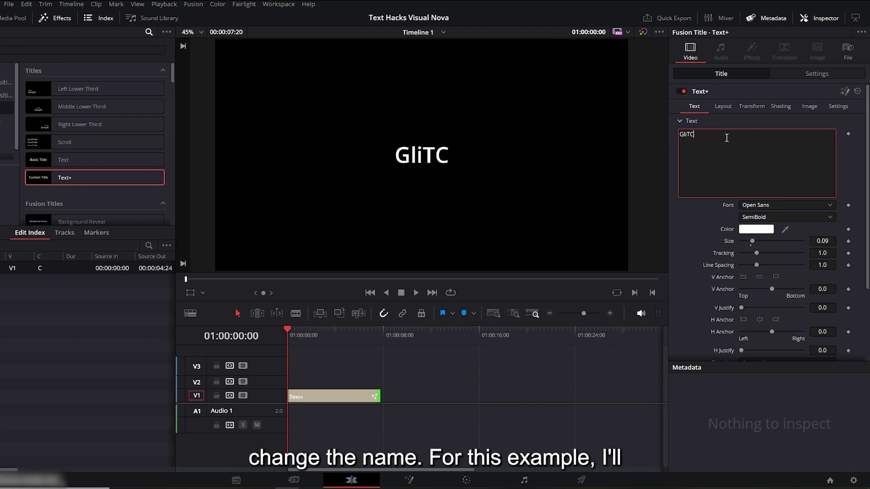
{"action": "type", "text": "litch Effect"}
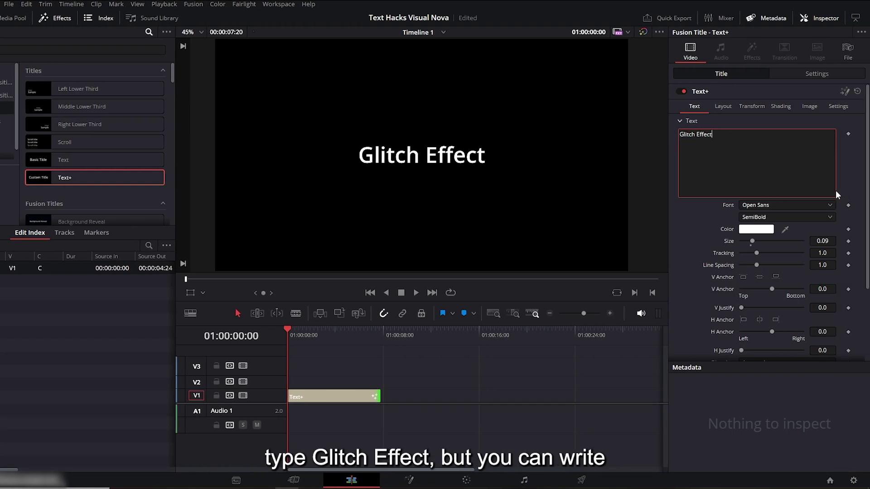
{"action": "left_click", "coordinate": [804, 205]}
{"action": "type", "text": "impact"}
{"action": "left_click", "coordinate": [787, 214]}
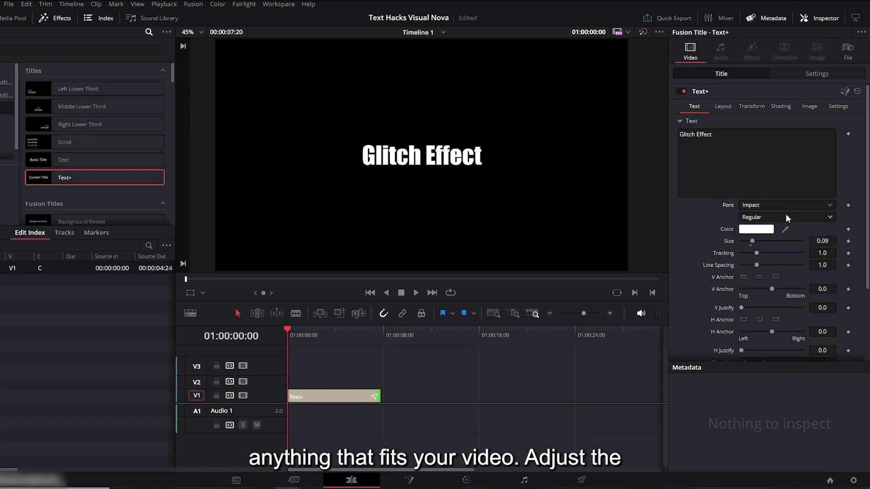
{"action": "left_click_drag", "start_coordinate": [753, 243], "coordinate": [760, 242]}
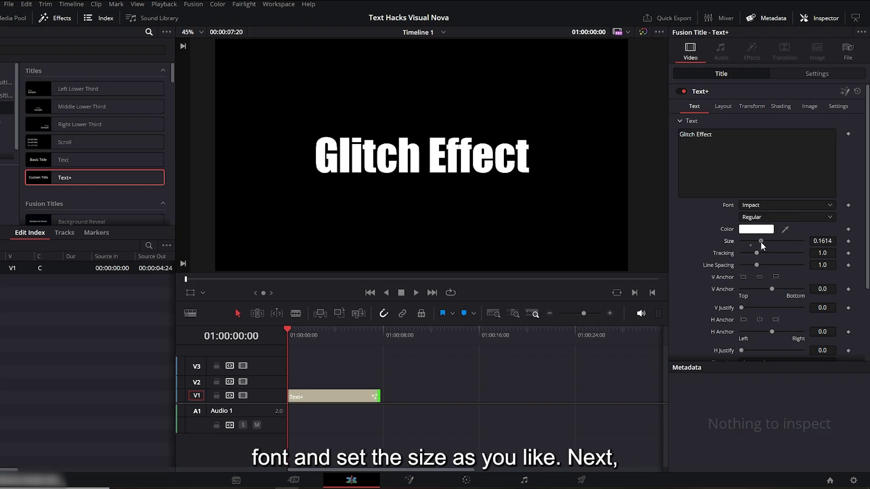
Turn the Text+ title into Compound Clip 1
{"action": "right_click", "coordinate": [334, 399]}
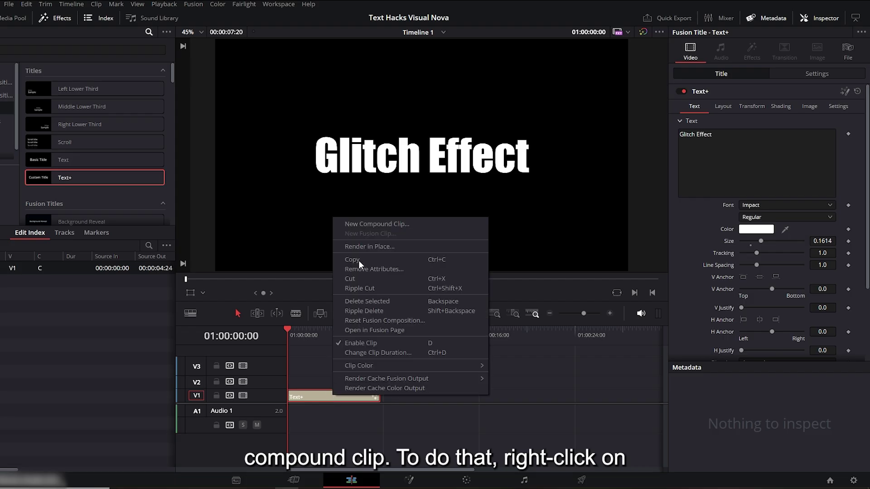
{"action": "left_click", "coordinate": [363, 225]}
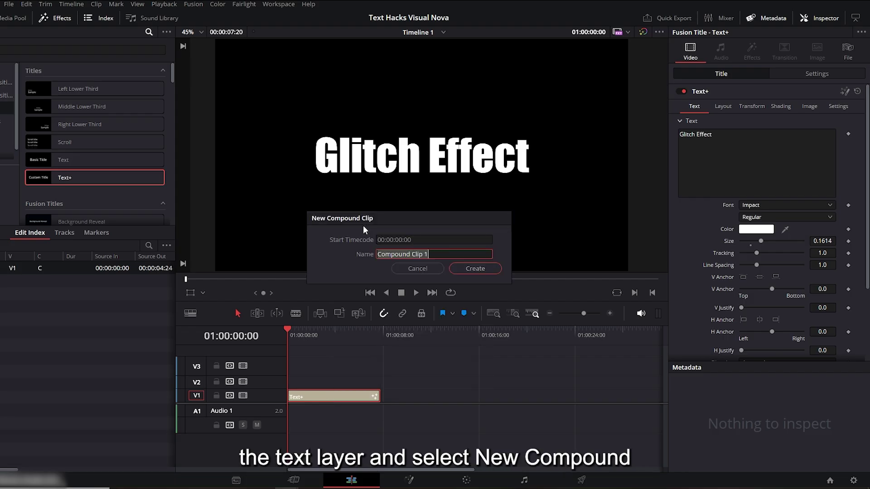
{"action": "left_click", "coordinate": [467, 271]}
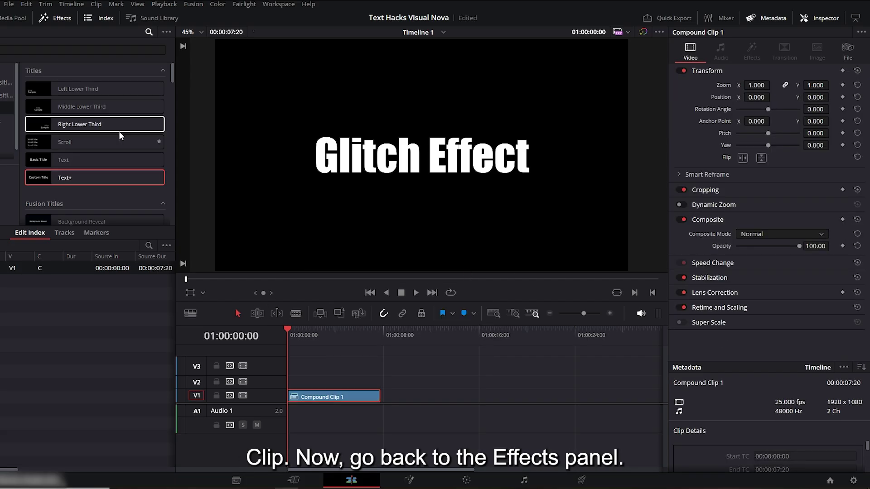
Apply Digital Glitch to Compound Clip 1, set Position Y to 0.53, and adjust glitch width and height
{"action": "left_click", "coordinate": [40, 127]}
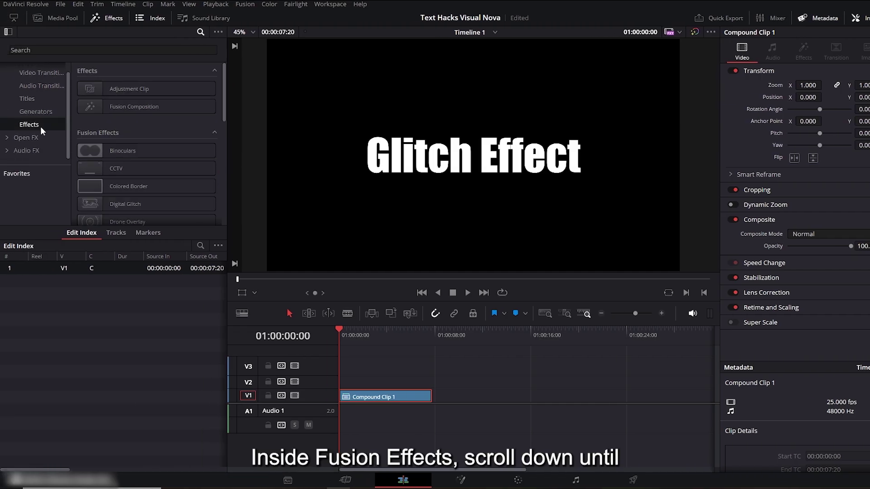
{"action": "left_click_drag", "start_coordinate": [223, 101], "coordinate": [224, 118]}
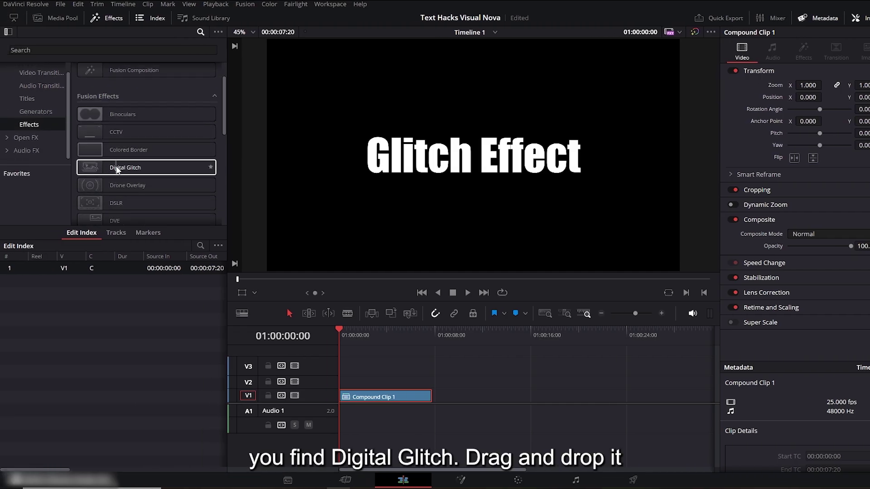
{"action": "left_click_drag", "start_coordinate": [117, 168], "coordinate": [372, 396]}
{"action": "key", "text": "space"}
{"action": "key", "text": "space"}
{"action": "left_click_drag", "start_coordinate": [358, 328], "coordinate": [340, 328]}
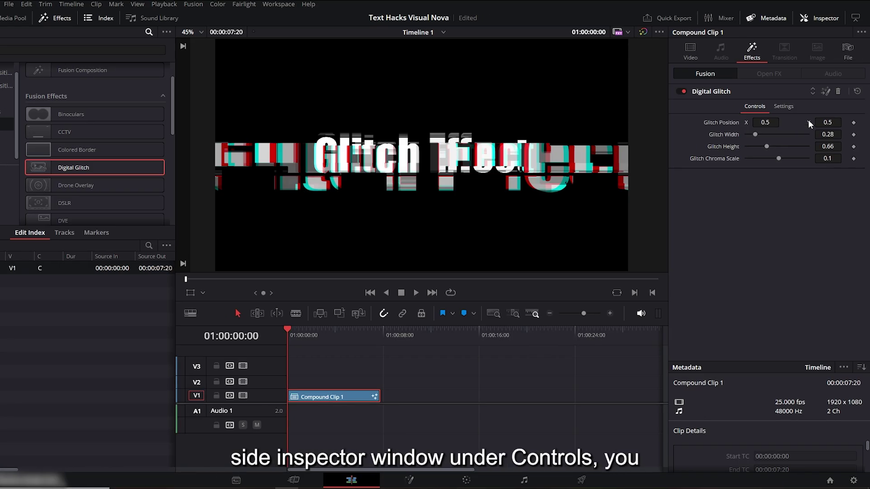
{"action": "left_click_drag", "start_coordinate": [808, 119], "coordinate": [835, 121]}
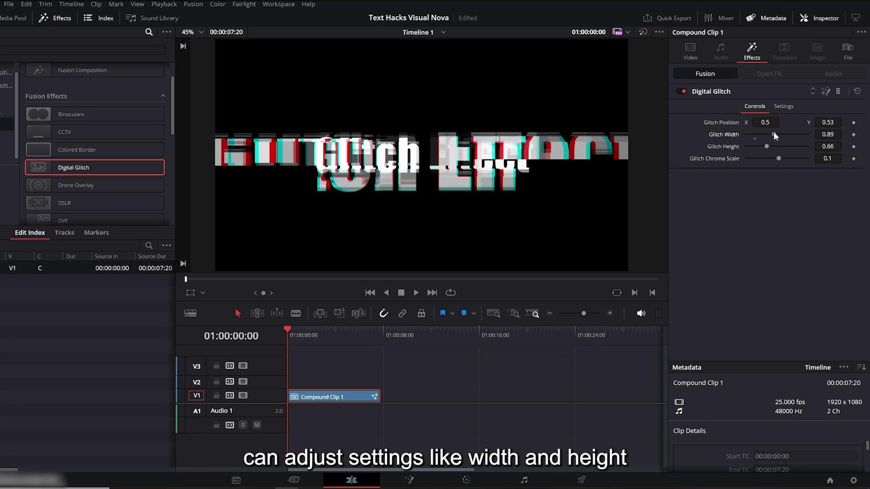
{"action": "left_click_drag", "start_coordinate": [756, 135], "coordinate": [784, 143]}
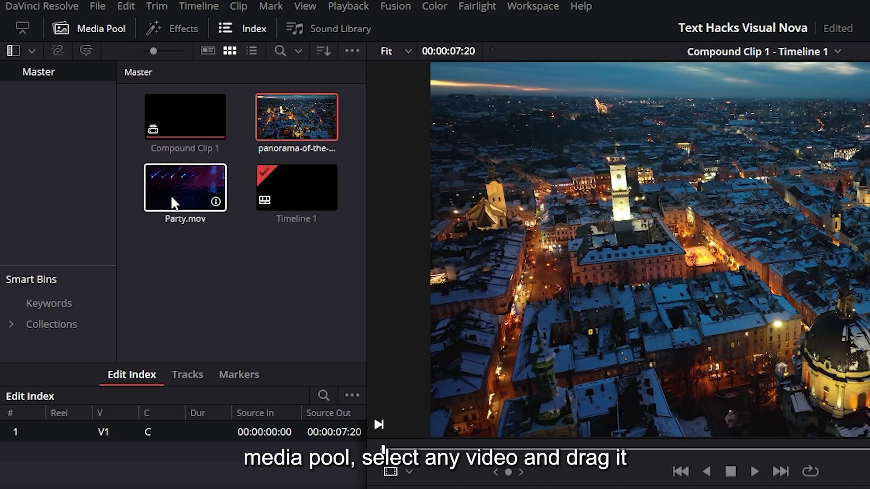
Place Party.mov on track V1 and raise Compound Clip 1 to V2 above it
{"action": "left_click", "coordinate": [177, 199]}
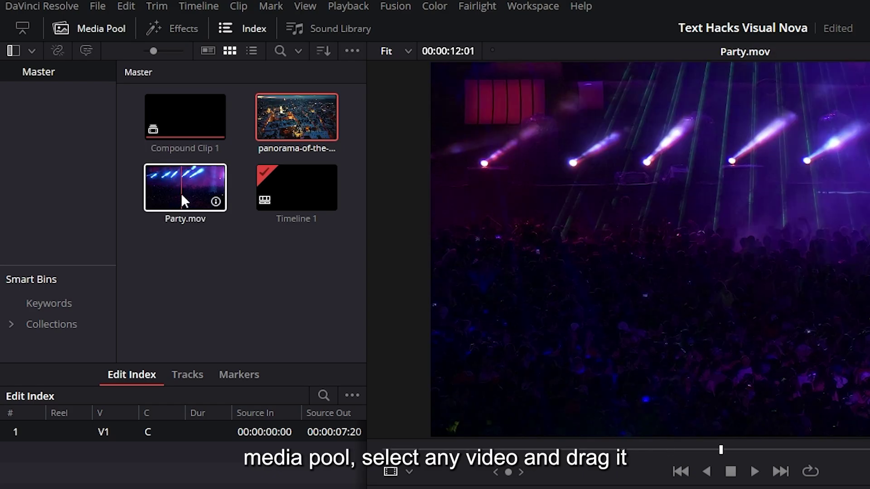
{"action": "left_click_drag", "start_coordinate": [185, 187], "coordinate": [723, 488]}
{"action": "left_click_drag", "start_coordinate": [454, 427], "coordinate": [454, 426]}
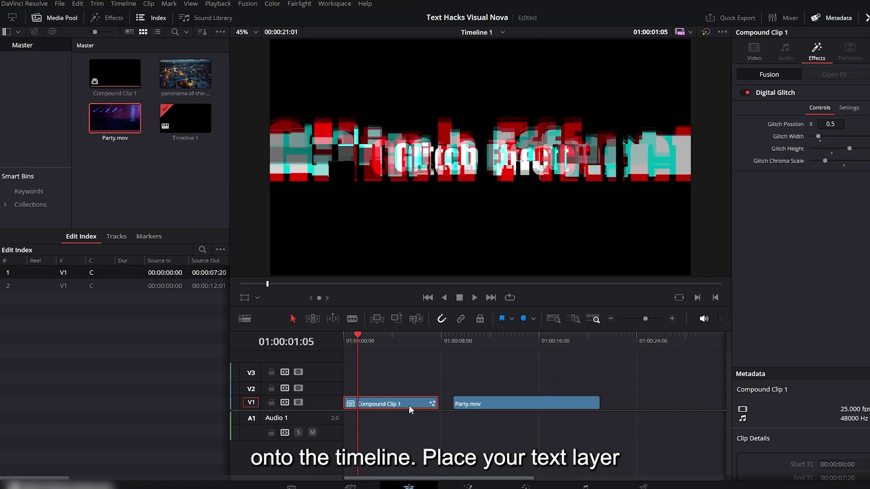
{"action": "left_click_drag", "start_coordinate": [409, 405], "coordinate": [376, 391]}
Align both clips at the timeline start and play the title over the footage
{"action": "left_click", "coordinate": [488, 342]}
{"action": "left_click", "coordinate": [344, 341]}
{"action": "key", "text": "space"}
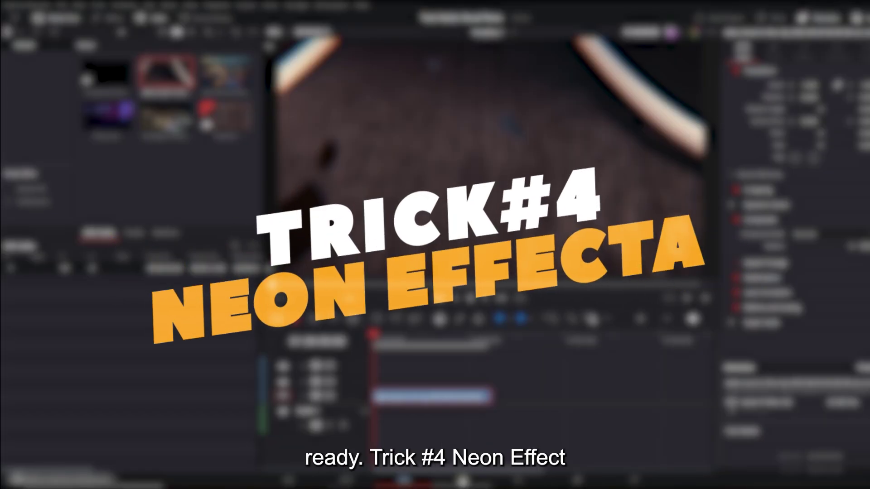
On the Fusion page, arrange the MediaIn1 and MediaOut1 nodes side by side
{"action": "left_click", "coordinate": [461, 480]}
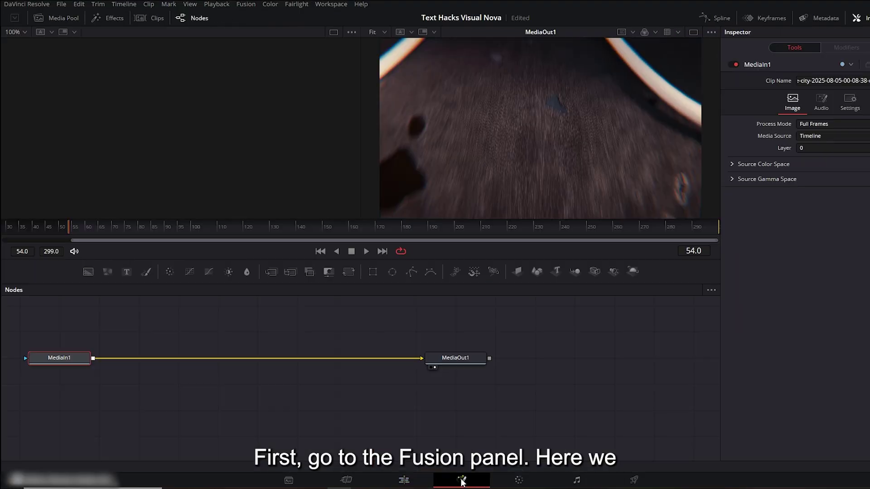
{"action": "left_click_drag", "start_coordinate": [76, 358], "coordinate": [285, 365]}
{"action": "left_click_drag", "start_coordinate": [461, 359], "coordinate": [464, 369]}
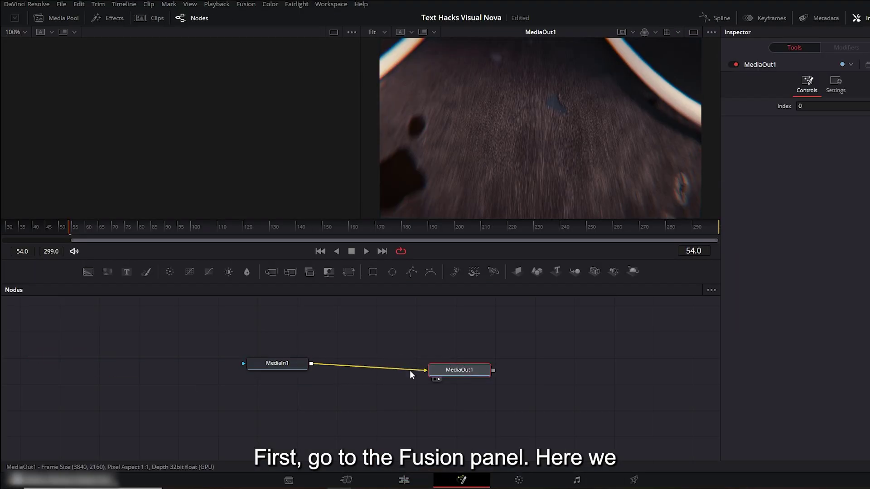
{"action": "left_click_drag", "start_coordinate": [290, 362], "coordinate": [344, 374]}
{"action": "left_click_drag", "start_coordinate": [469, 376], "coordinate": [471, 375]}
{"action": "left_click", "coordinate": [470, 373]}
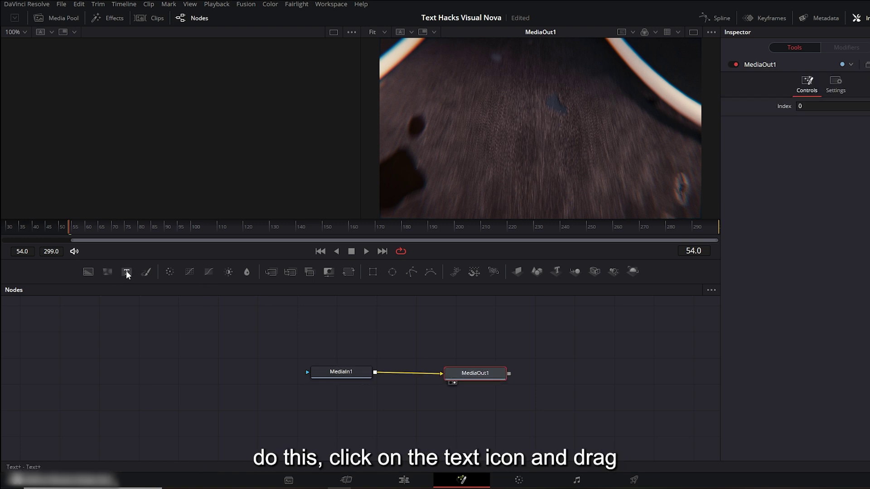
Add an unconnected Text1 node and preview it in the left viewer
{"action": "left_click_drag", "start_coordinate": [392, 336], "coordinate": [404, 335]}
{"action": "left_click", "coordinate": [352, 379]}
{"action": "left_click_drag", "start_coordinate": [458, 376], "coordinate": [458, 380]}
{"action": "left_click", "coordinate": [397, 336]}
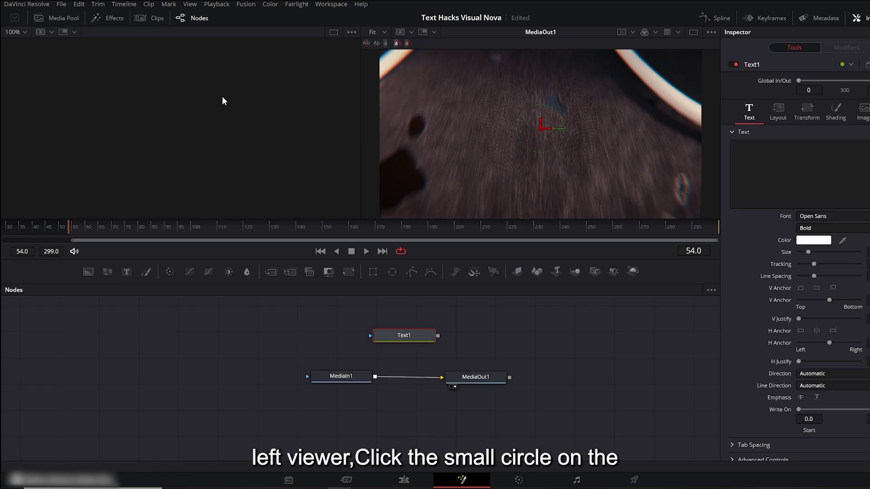
{"action": "left_click", "coordinate": [380, 345]}
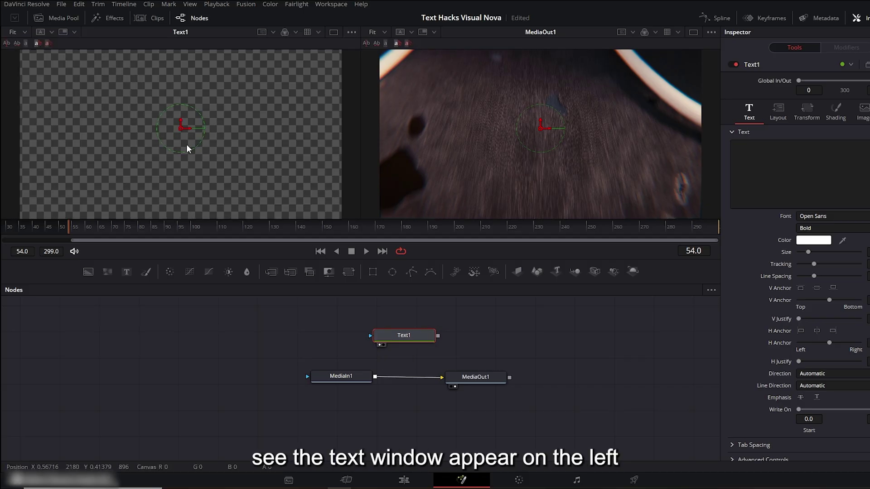
Set Text1 to read VISUAL NOVA in Comic Sans MS at size 0.122
{"action": "left_click", "coordinate": [758, 146]}
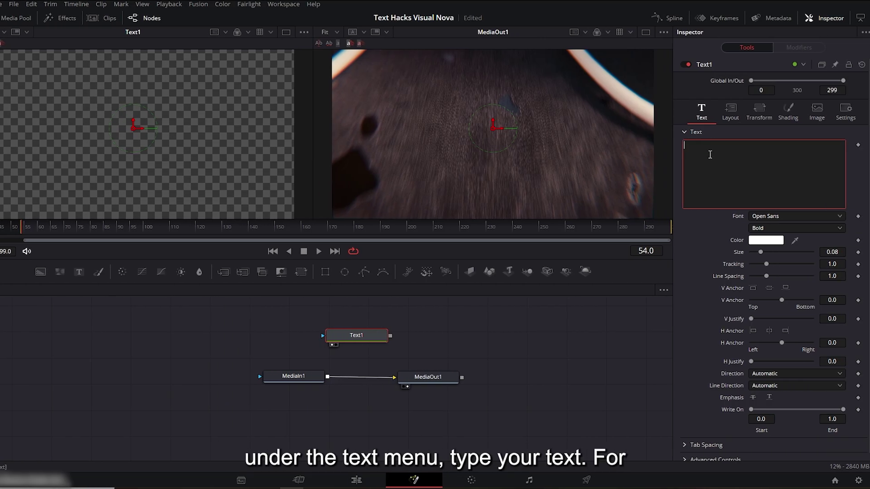
{"action": "type", "text": "VISUAL "}
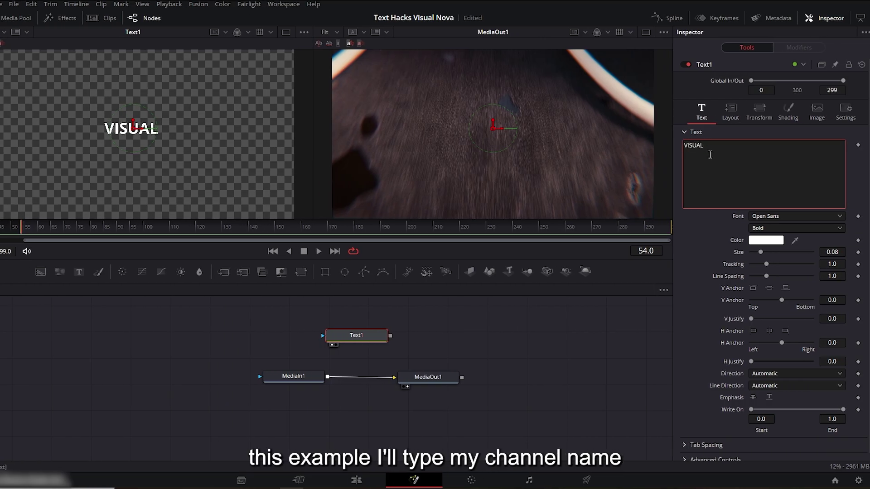
{"action": "type", "text": "NOVA"}
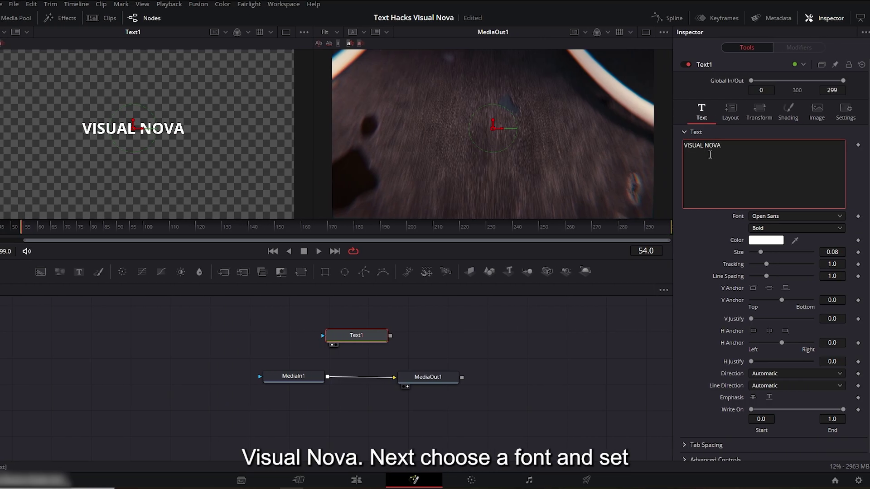
{"action": "left_click", "coordinate": [796, 216]}
{"action": "left_click", "coordinate": [780, 281]}
{"action": "left_click_drag", "start_coordinate": [761, 252], "coordinate": [766, 252]}
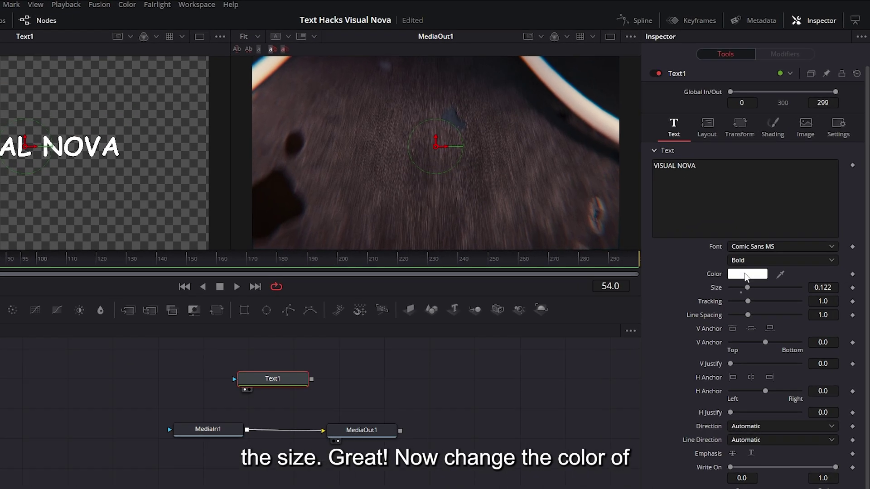
Change the Text1 colour to black #000000
{"action": "left_click", "coordinate": [766, 240]}
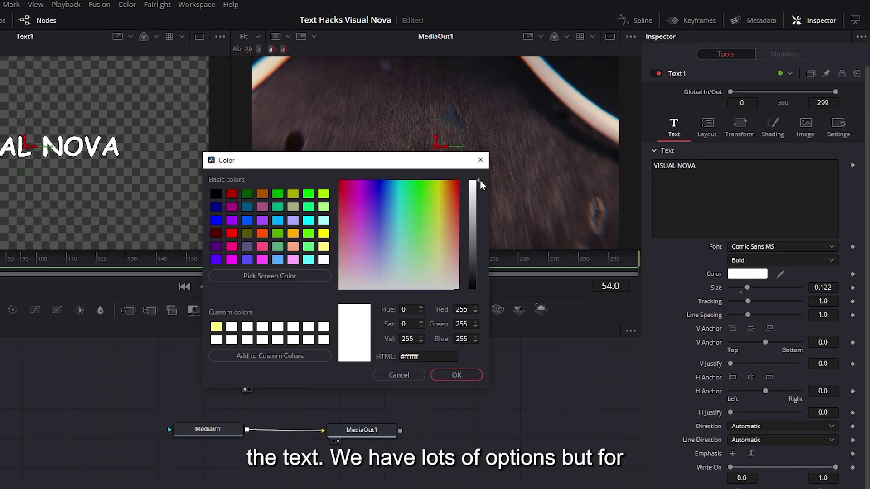
{"action": "left_click_drag", "start_coordinate": [479, 180], "coordinate": [466, 296]}
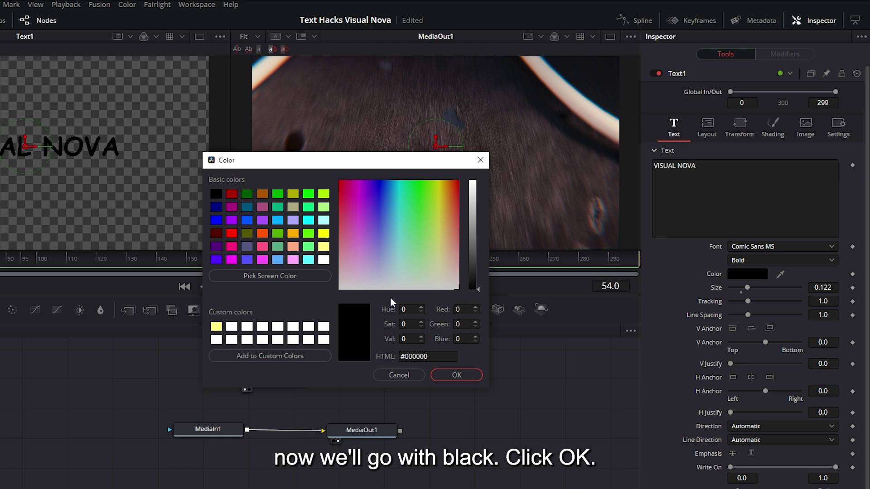
{"action": "left_click", "coordinate": [450, 376]}
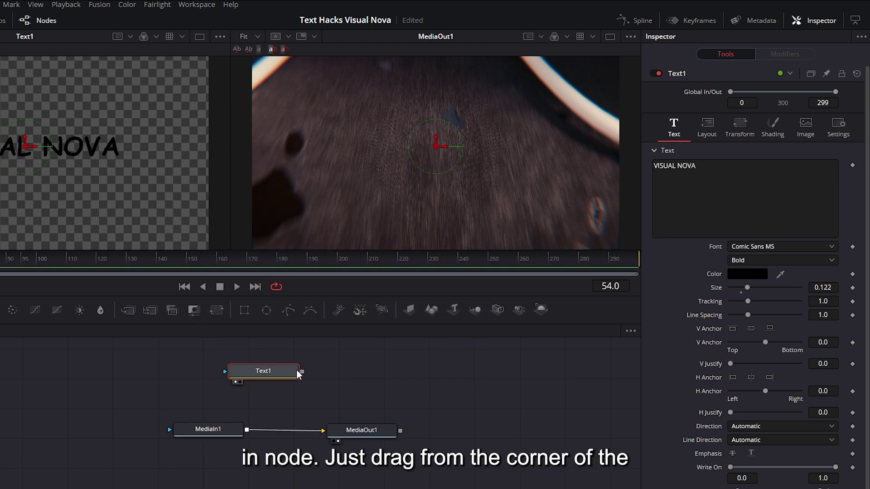
Merge Text1 over MediaIn1 through Merge1 and space out the nodes
{"action": "left_click_drag", "start_coordinate": [301, 372], "coordinate": [247, 432]}
{"action": "left_click_drag", "start_coordinate": [296, 371], "coordinate": [302, 371]}
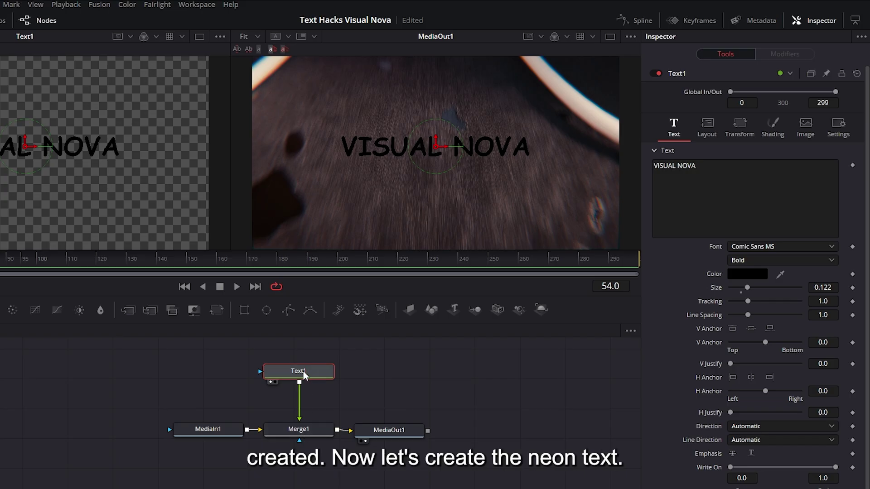
{"action": "left_click_drag", "start_coordinate": [303, 370], "coordinate": [302, 382]}
{"action": "left_click_drag", "start_coordinate": [377, 436], "coordinate": [483, 429]}
Copy Text1 and paste a duplicate Text1_1 node into the node graph
{"action": "right_click", "coordinate": [281, 385]}
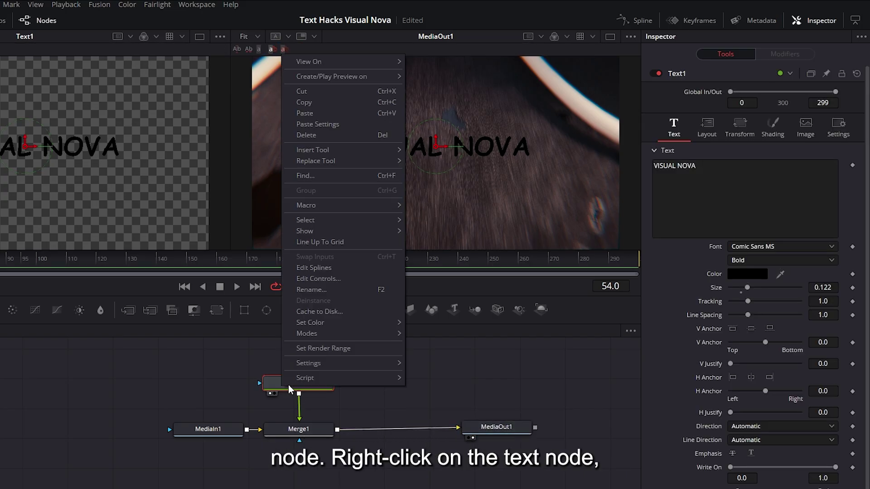
{"action": "left_click", "coordinate": [326, 103]}
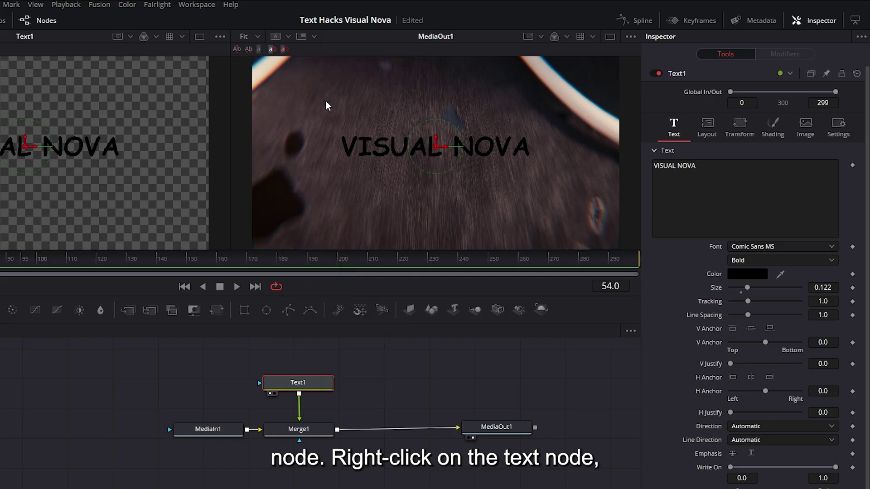
{"action": "right_click", "coordinate": [380, 381]}
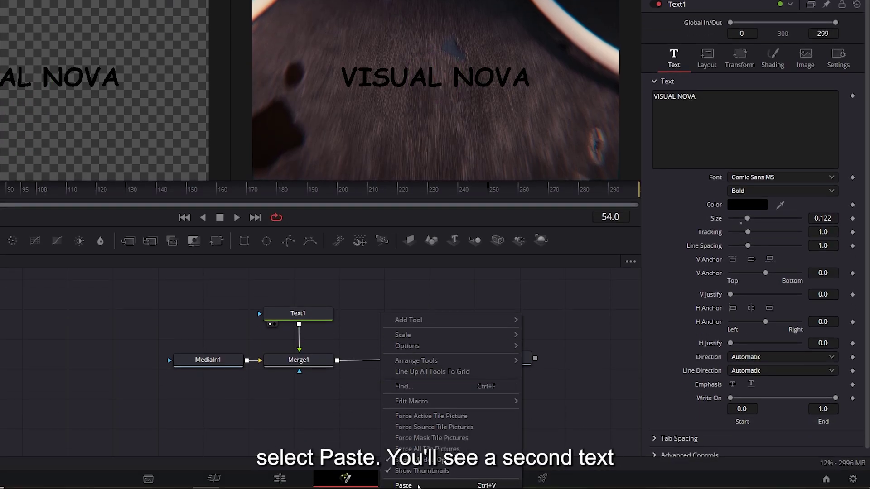
{"action": "left_click", "coordinate": [419, 485]}
{"action": "left_click_drag", "start_coordinate": [381, 330], "coordinate": [338, 394]}
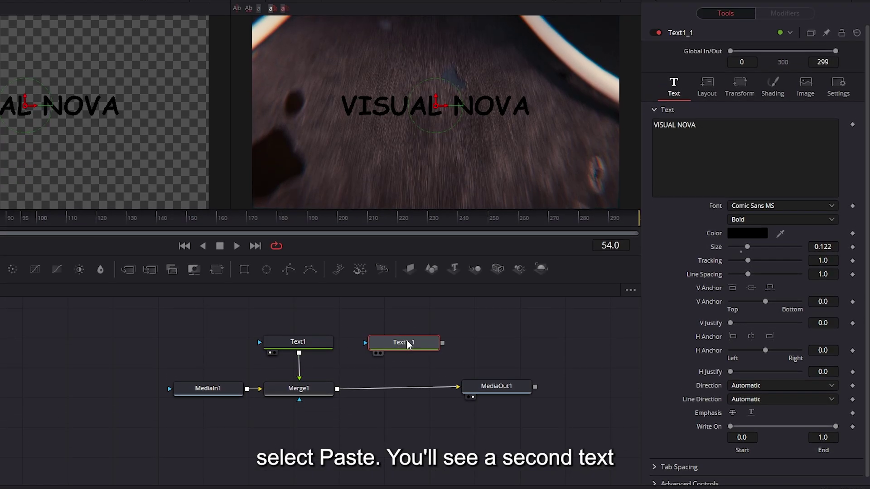
Colour Text1_1's VISUAL NOVA pink magenta #dd17af and move the node higher in the graph
{"action": "left_click", "coordinate": [402, 344]}
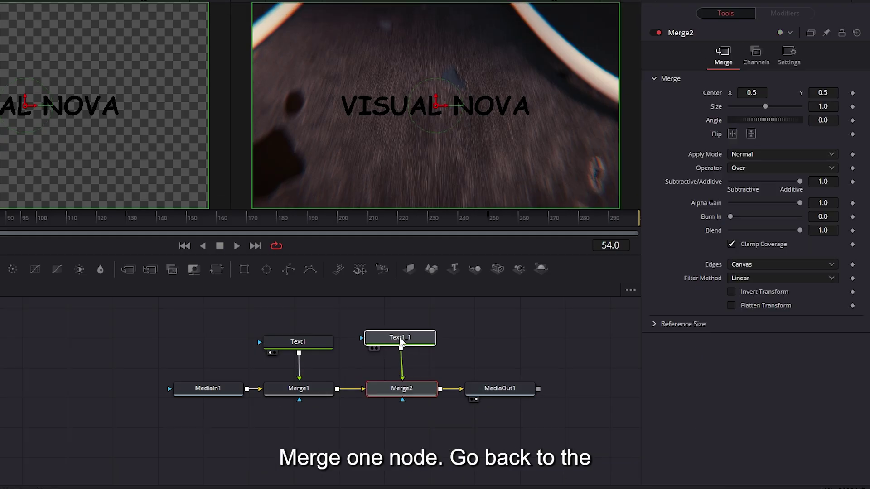
{"action": "left_click", "coordinate": [747, 233]}
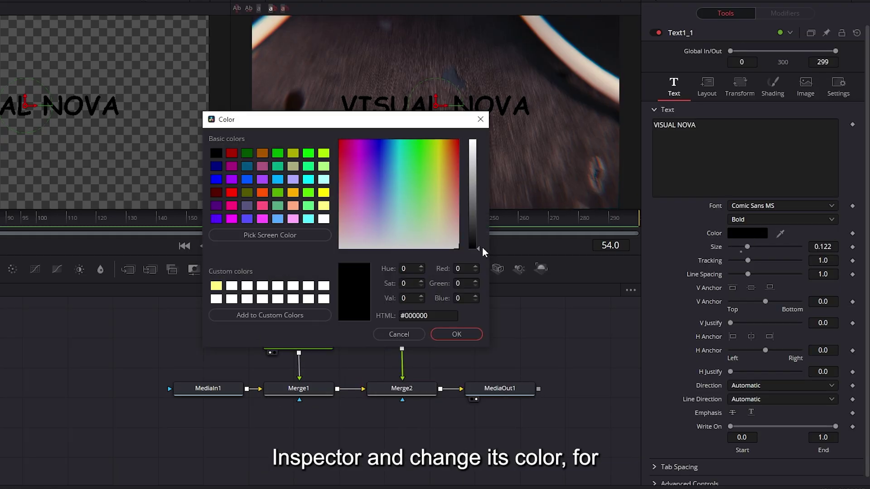
{"action": "left_click_drag", "start_coordinate": [417, 181], "coordinate": [357, 155]}
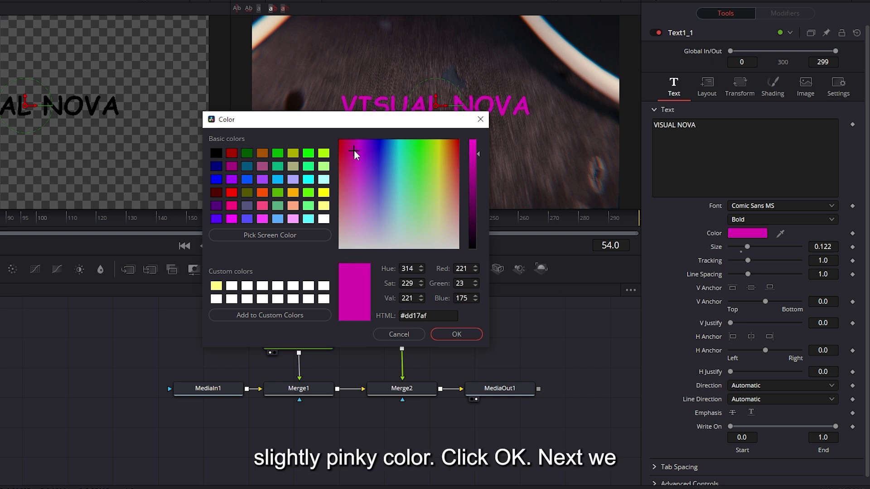
{"action": "left_click", "coordinate": [458, 335]}
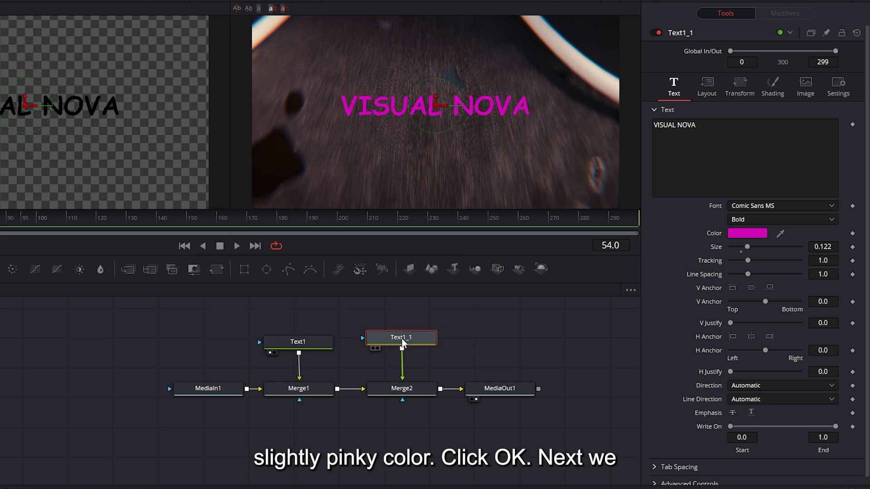
{"action": "left_click_drag", "start_coordinate": [402, 339], "coordinate": [414, 276]}
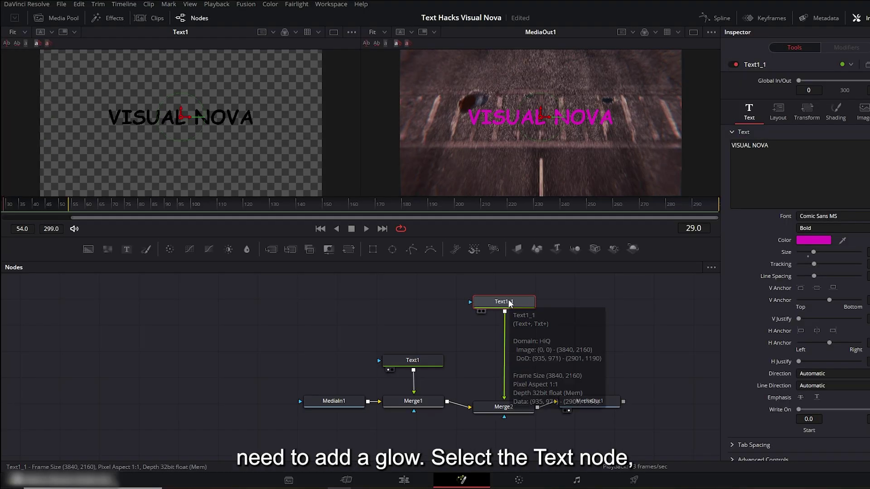
Add a Glow1 node after Text1_1
{"action": "key", "text": "ctrl+space"}
{"action": "type", "text": "Glow"}
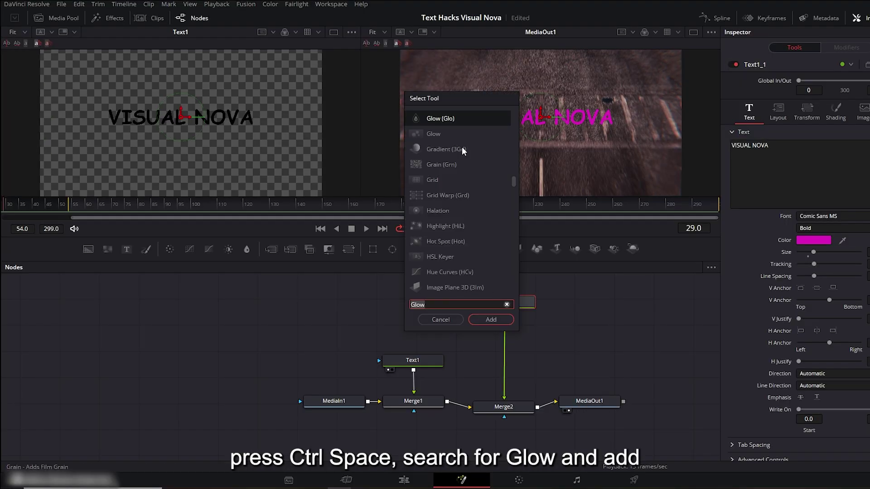
{"action": "left_click", "coordinate": [476, 316]}
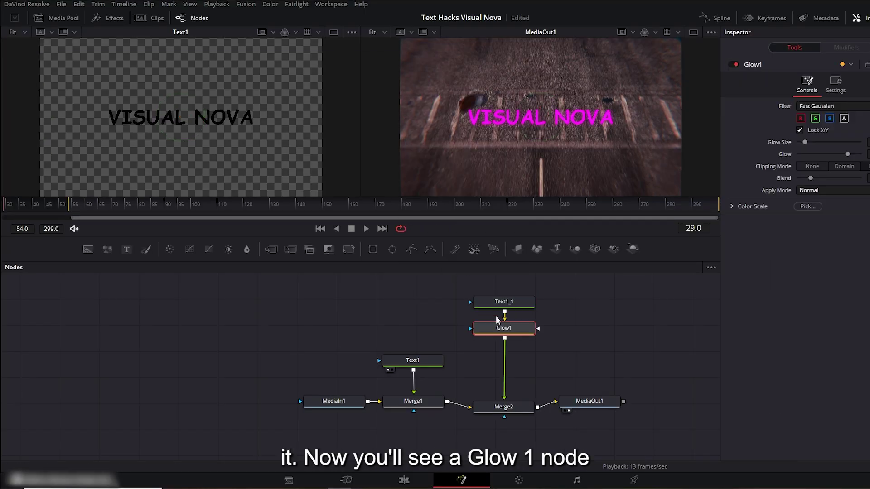
{"action": "left_click_drag", "start_coordinate": [505, 332], "coordinate": [502, 333]}
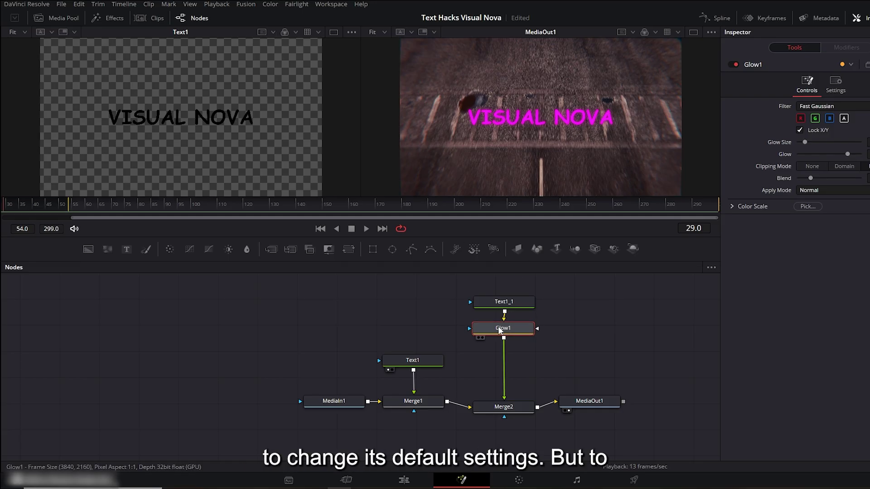
Add a second Glow node, Glow2, with a glow size of 15
{"action": "key", "text": "shift+space"}
{"action": "type", "text": "Glow"}
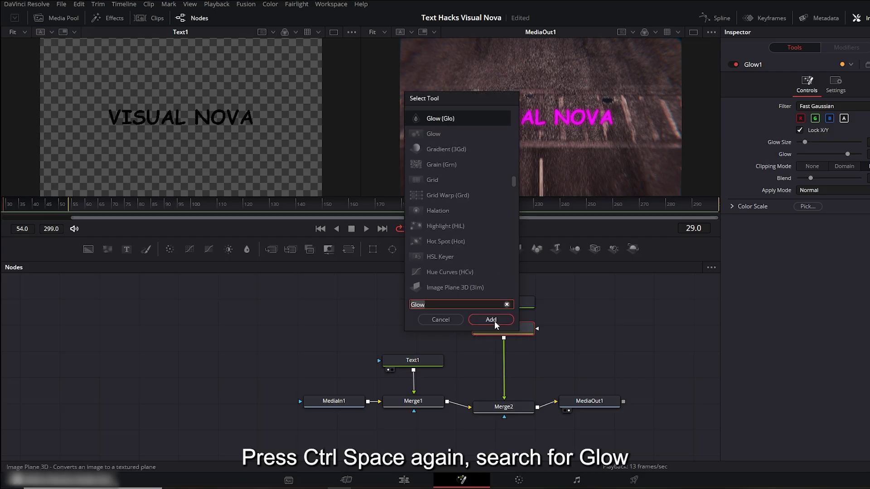
{"action": "left_click", "coordinate": [494, 320]}
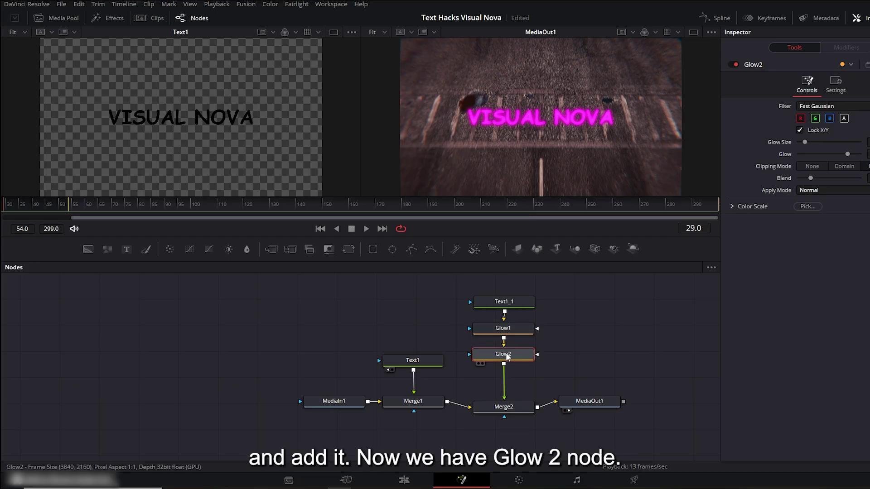
{"action": "left_click_drag", "start_coordinate": [805, 142], "coordinate": [813, 142]}
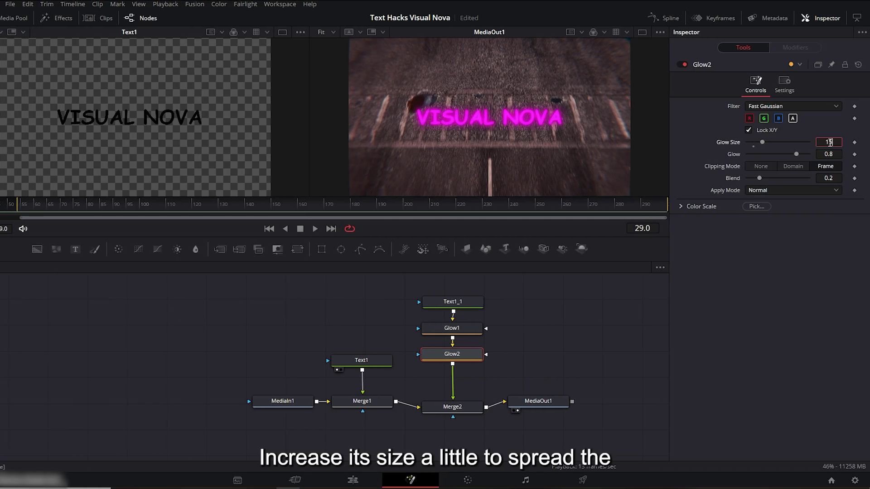
{"action": "key", "text": "Return"}
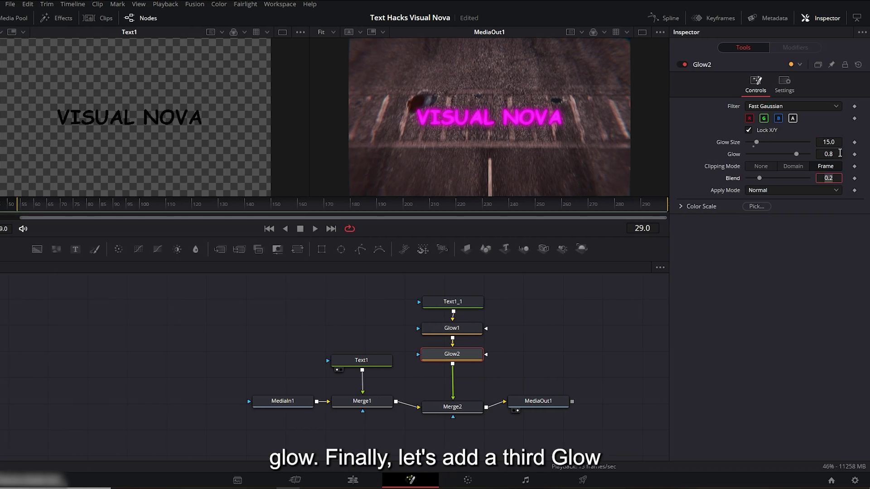
Add a third Glow node after Glow2 and raise its glow size to 100
{"action": "left_click", "coordinate": [453, 302]}
{"action": "left_click_drag", "start_coordinate": [460, 355], "coordinate": [460, 344]}
{"action": "key", "text": "shift+space"}
{"action": "type", "text": "Glow"}
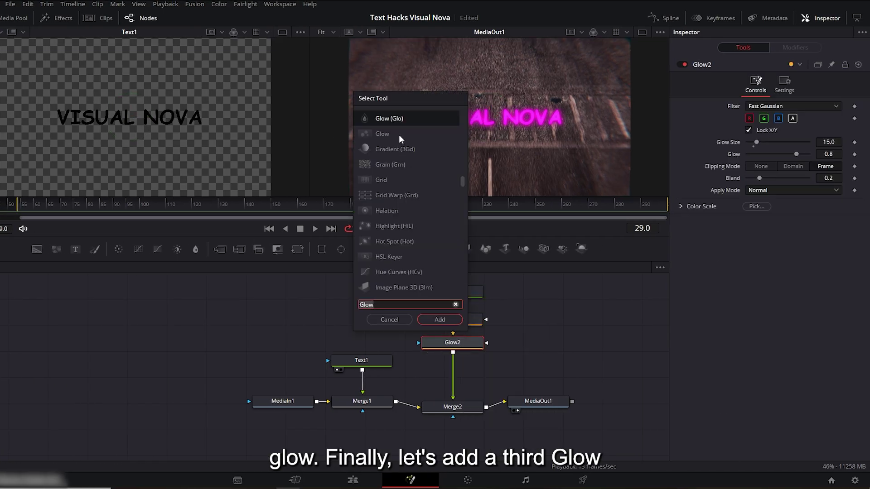
{"action": "left_click", "coordinate": [440, 320]}
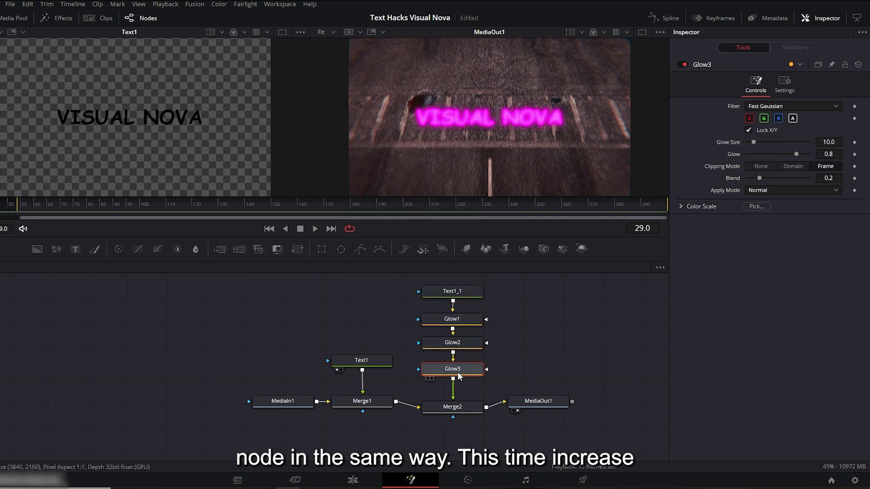
{"action": "left_click_drag", "start_coordinate": [753, 142], "coordinate": [810, 141]}
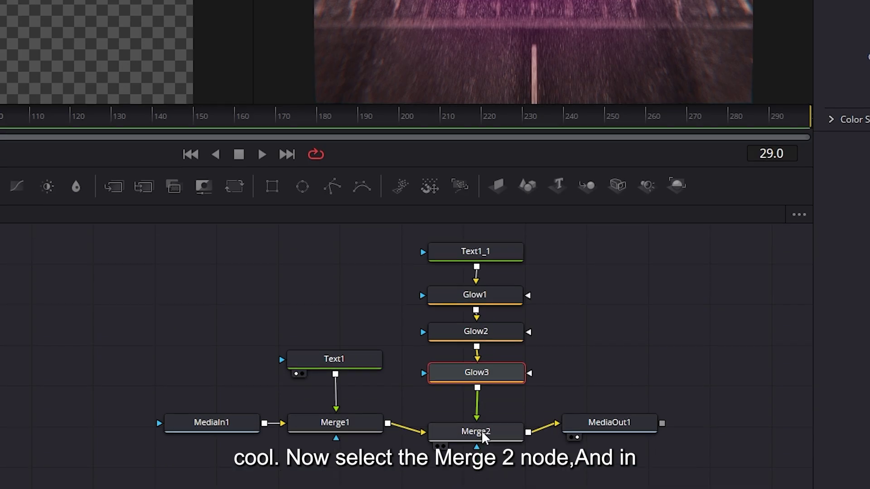
Keyframe Merge2's Blend at 0 on the first frame
{"action": "left_click", "coordinate": [482, 432]}
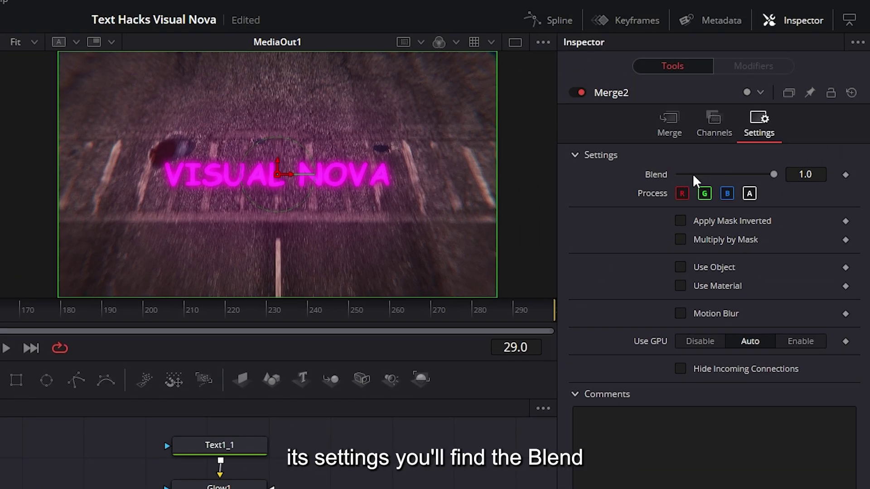
{"action": "left_click_drag", "start_coordinate": [737, 173], "coordinate": [769, 175]}
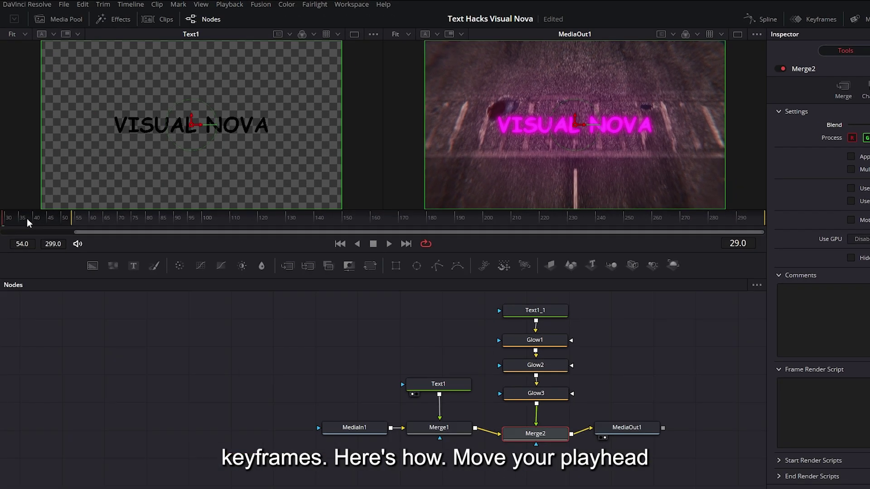
{"action": "left_click_drag", "start_coordinate": [27, 222], "coordinate": [1, 223]}
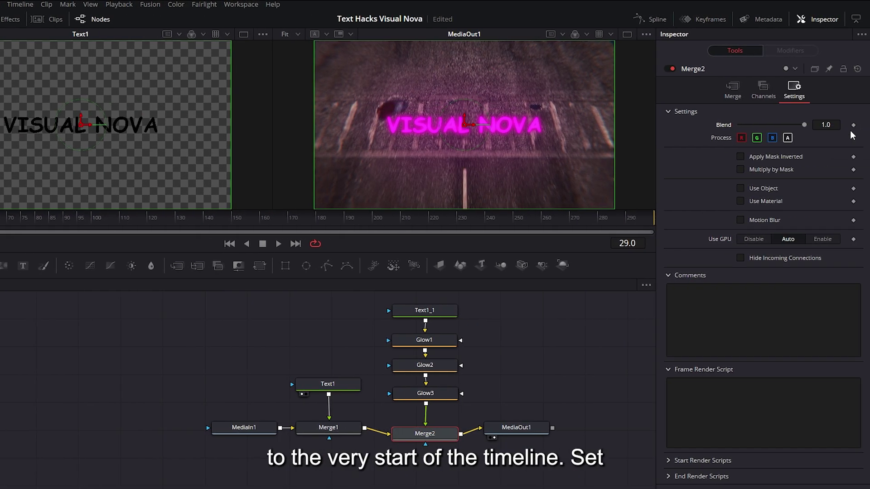
{"action": "left_click_drag", "start_coordinate": [805, 124], "coordinate": [736, 123]}
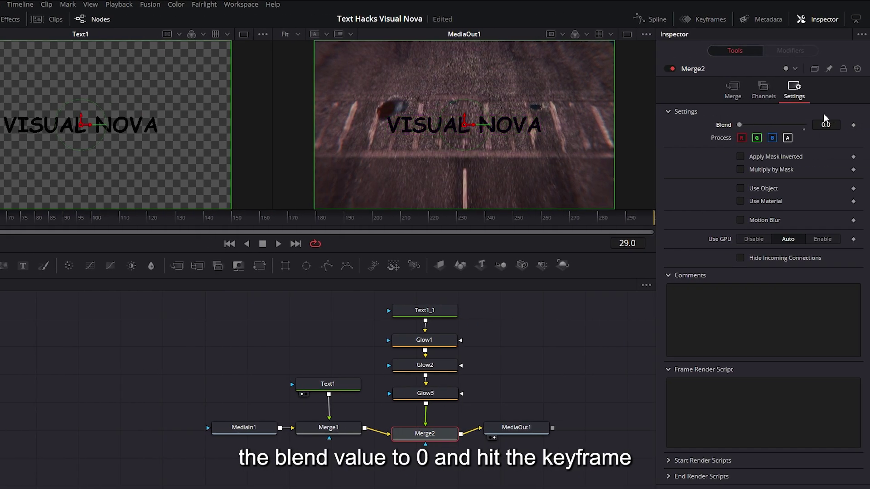
{"action": "left_click", "coordinate": [854, 126]}
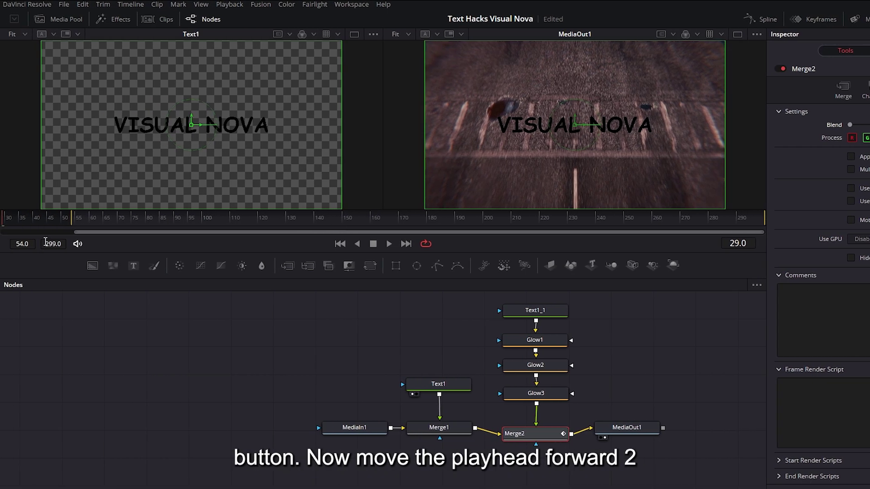
Two frames later set Blend to 1, continuing to alternate keyframes between 0 and 1
{"action": "left_click_drag", "start_coordinate": [5, 221], "coordinate": [9, 220]}
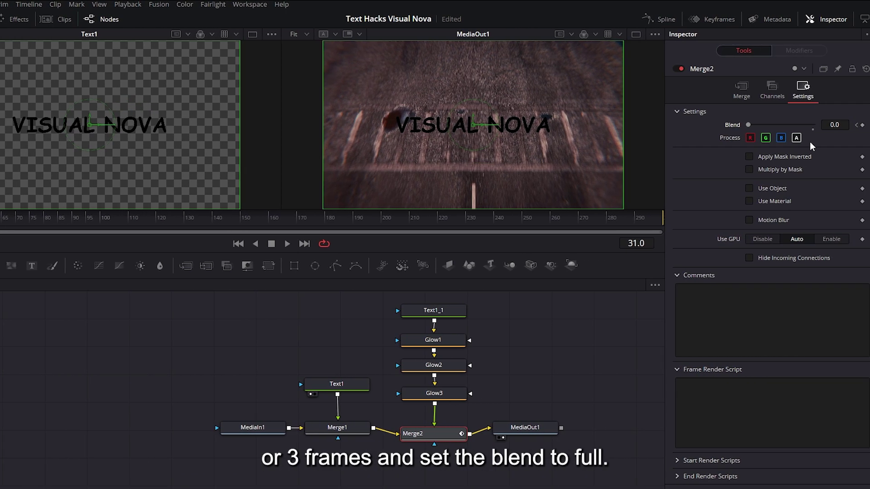
{"action": "left_click_drag", "start_coordinate": [737, 125], "coordinate": [802, 125]}
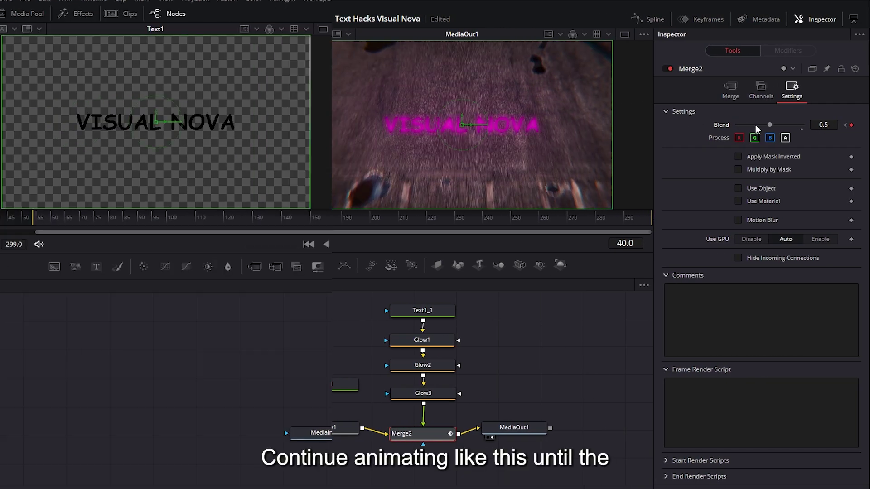
{"action": "mouse_move", "coordinate": [737, 125]}
{"action": "left_mouse_down"}
{"action": "mouse_move", "coordinate": [802, 123]}
{"action": "mouse_move", "coordinate": [741, 124]}
{"action": "left_mouse_up"}
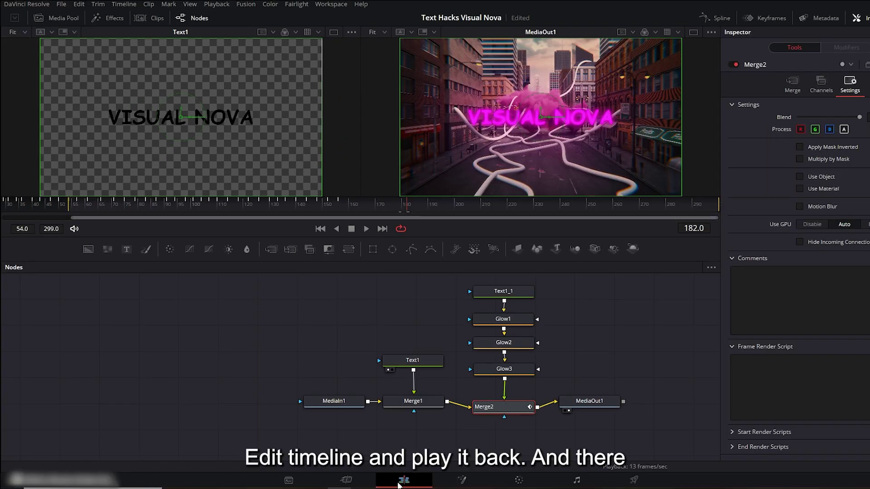
Play the neon title on the Edit page, then scrub through the London night timelapse
{"action": "left_click", "coordinate": [403, 480]}
{"action": "left_click_drag", "start_coordinate": [434, 338], "coordinate": [274, 342]}
{"action": "key", "text": "space"}
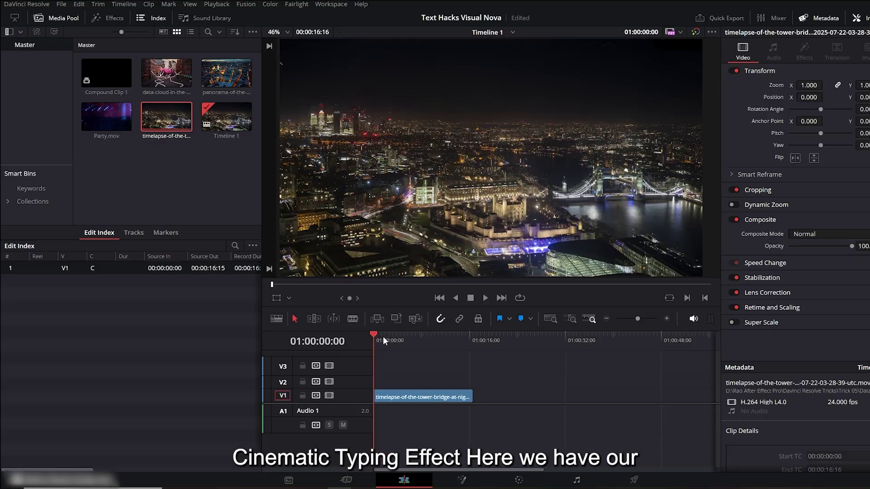
{"action": "left_click", "coordinate": [392, 338]}
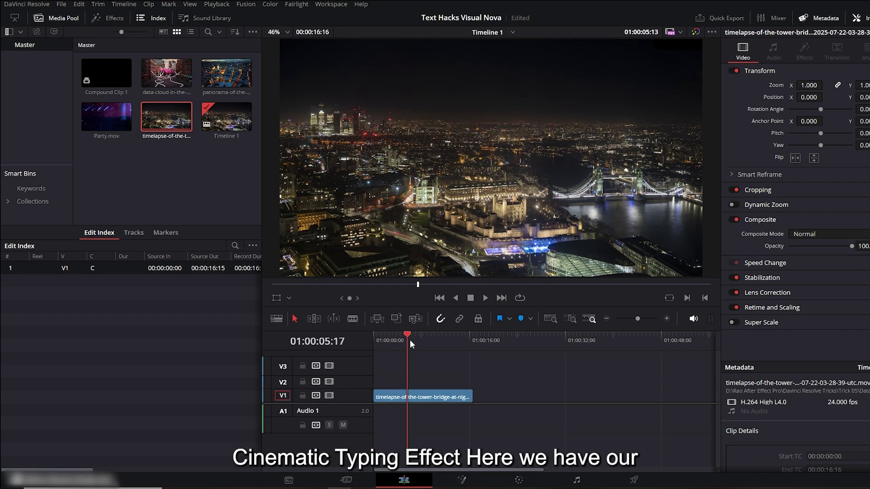
{"action": "left_click_drag", "start_coordinate": [411, 339], "coordinate": [374, 344]}
Add a Text+ title from Effects > Titles to V2 above the timelapse
{"action": "left_click", "coordinate": [93, 75]}
{"action": "left_click", "coordinate": [113, 18]}
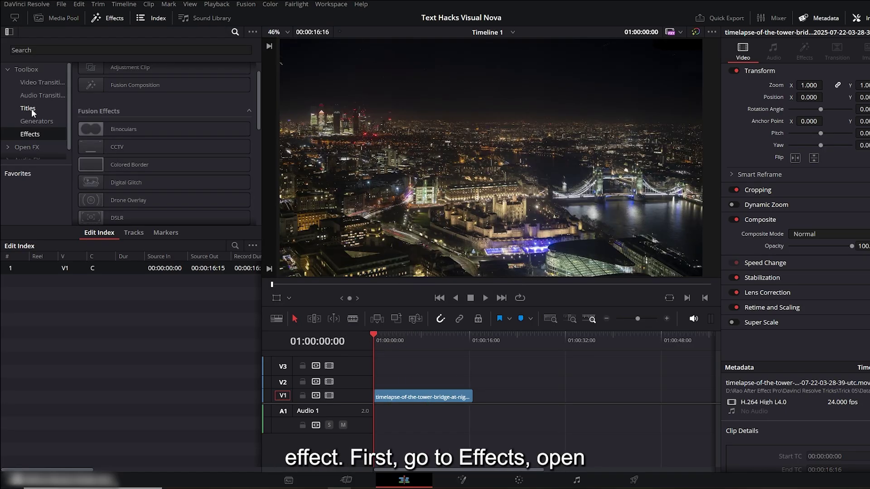
{"action": "left_click", "coordinate": [32, 107]}
{"action": "left_click", "coordinate": [117, 157]}
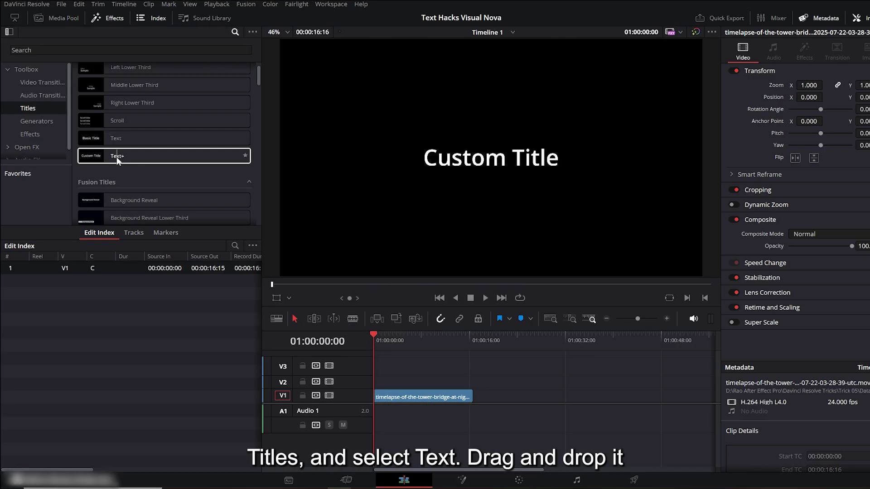
{"action": "left_click_drag", "start_coordinate": [115, 160], "coordinate": [471, 382]}
{"action": "left_click", "coordinate": [418, 384]}
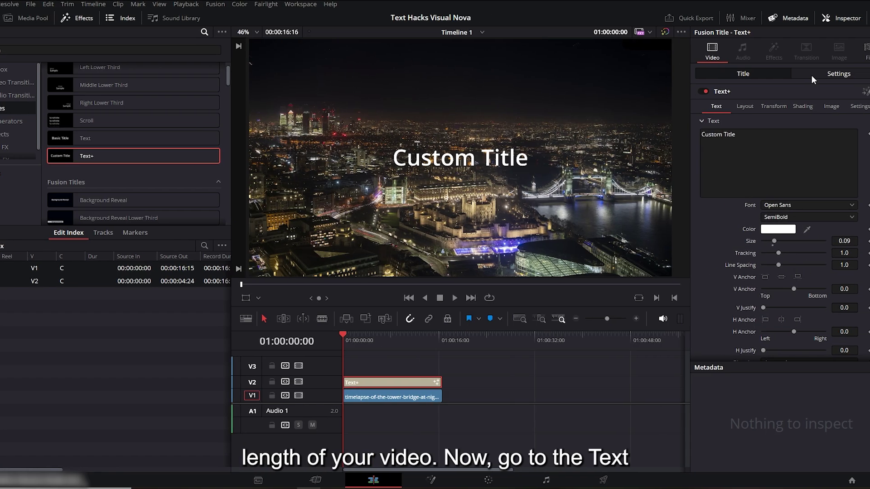
Make the title read LONDON / 23:00 on two lines in smaller Courier New
{"action": "type", "text": "ONDON"}
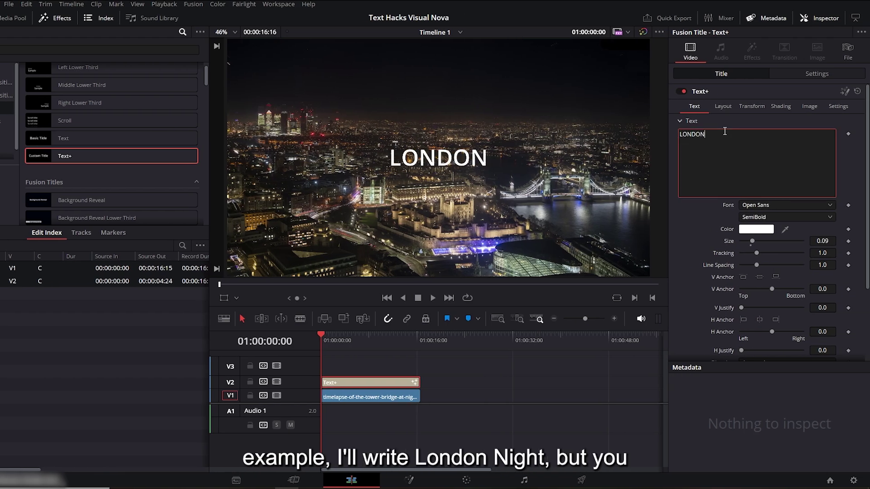
{"action": "key", "text": "Return"}
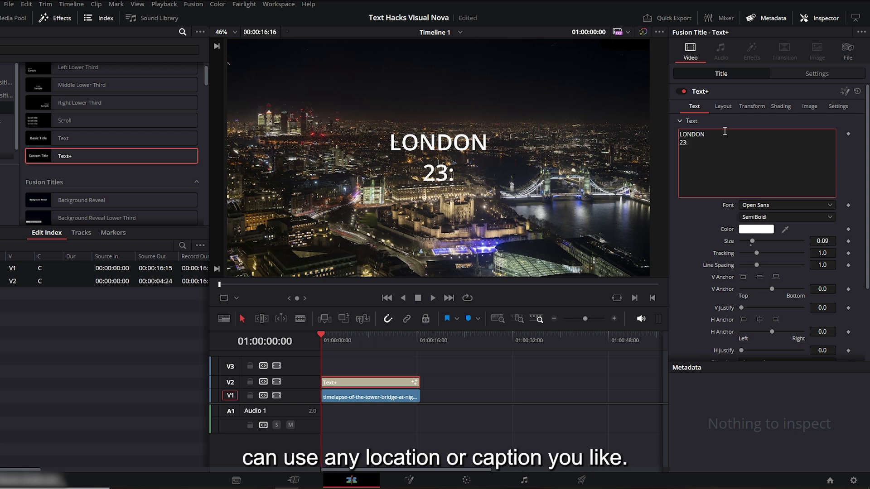
{"action": "type", "text": "23:00"}
{"action": "left_click", "coordinate": [760, 205]}
{"action": "left_click", "coordinate": [760, 212]}
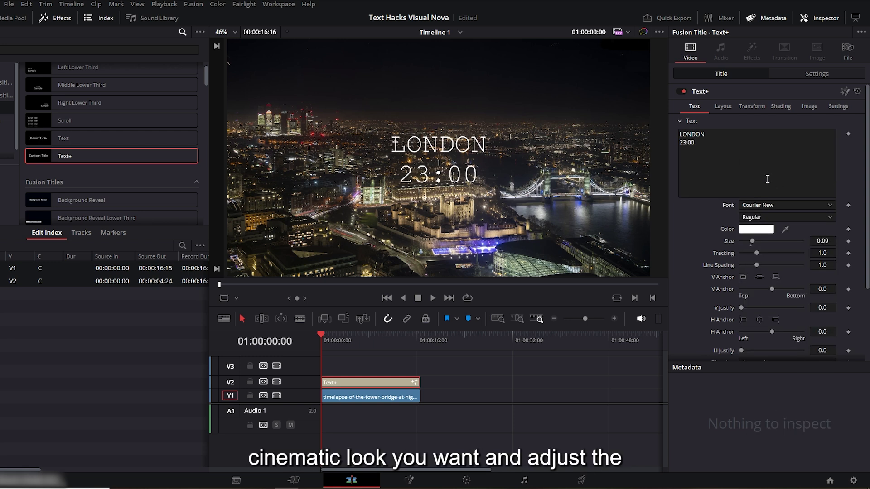
{"action": "left_click_drag", "start_coordinate": [823, 241], "coordinate": [813, 241]}
Move the caption to the lower left and set its zoom to 0.970
{"action": "left_click", "coordinate": [811, 75]}
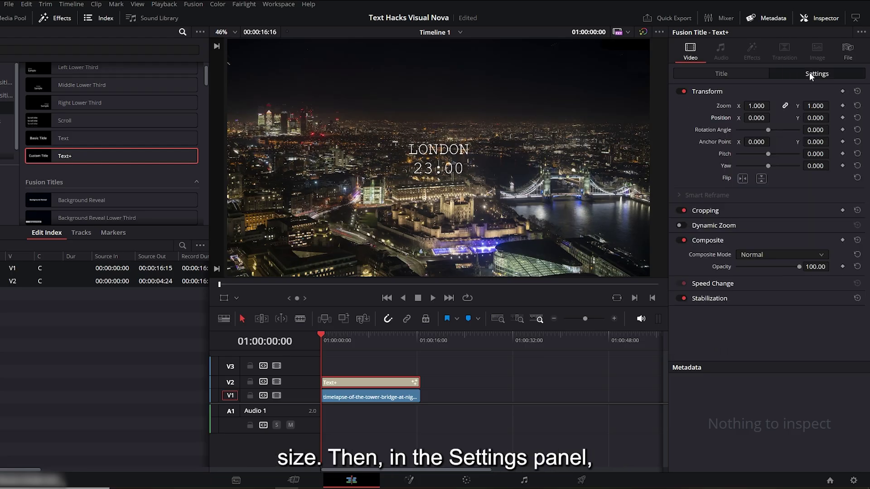
{"action": "left_click_drag", "start_coordinate": [761, 118], "coordinate": [832, 118]}
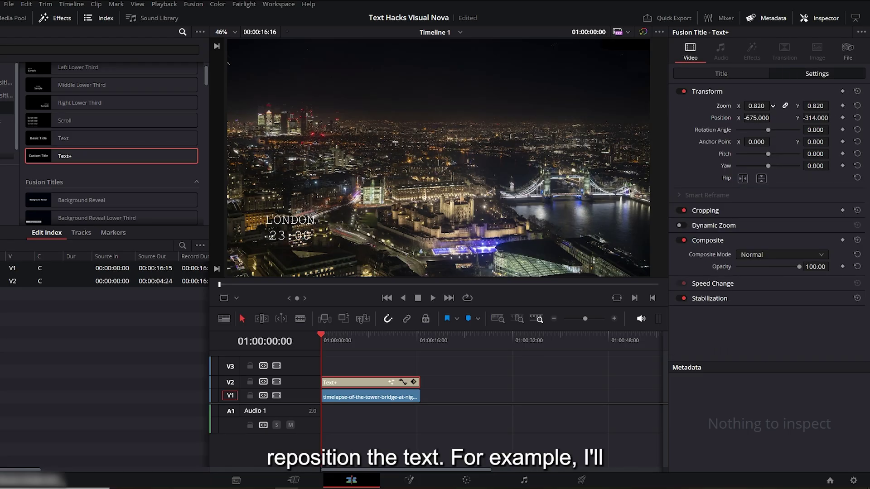
{"action": "left_click_drag", "start_coordinate": [772, 106], "coordinate": [773, 118]}
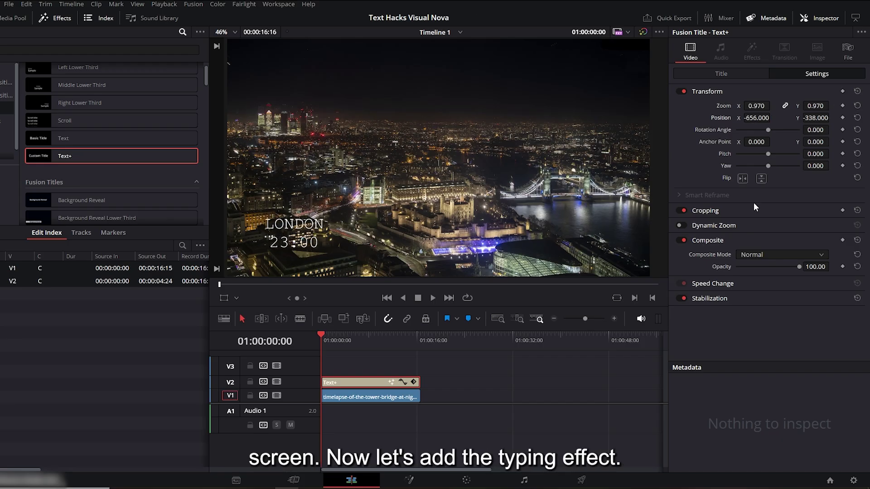
Set Write On End to 0 and keyframe it at the clip start
{"action": "left_click", "coordinate": [725, 74]}
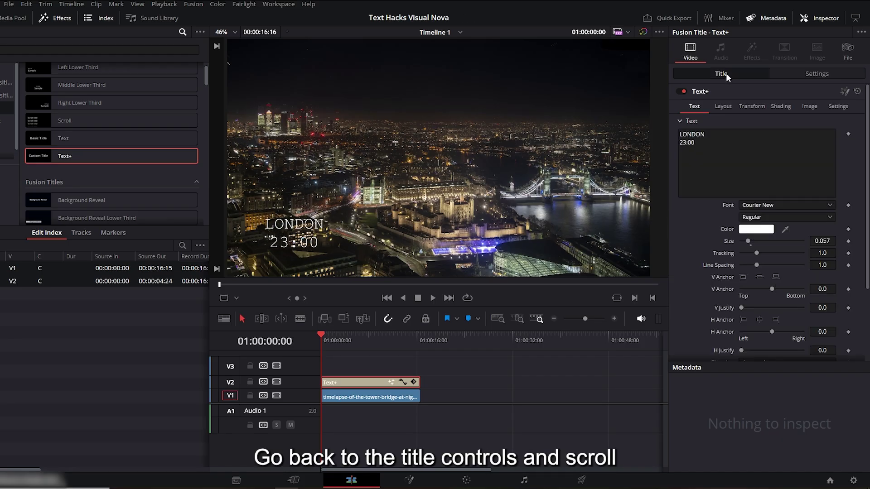
{"action": "scroll", "coordinate": [769, 222], "scroll_direction": "down", "scroll_amount": 5}
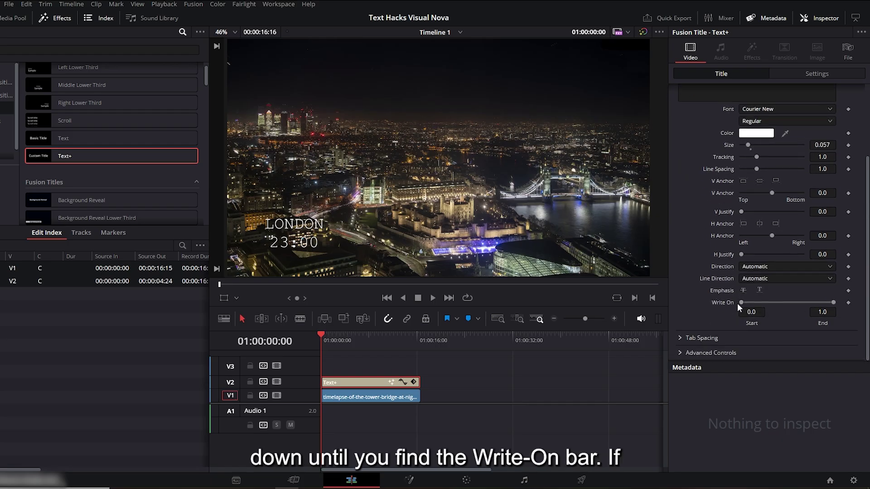
{"action": "left_click_drag", "start_coordinate": [833, 303], "coordinate": [817, 295]}
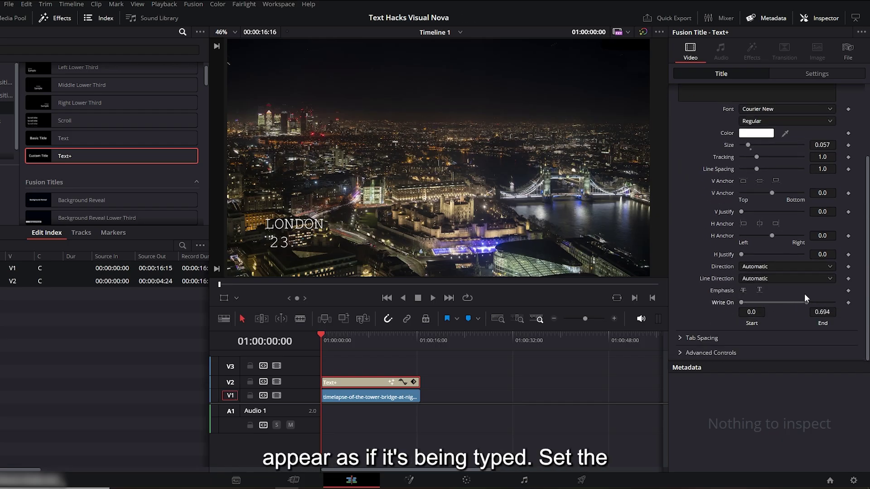
{"action": "left_click_drag", "start_coordinate": [759, 293], "coordinate": [739, 291]}
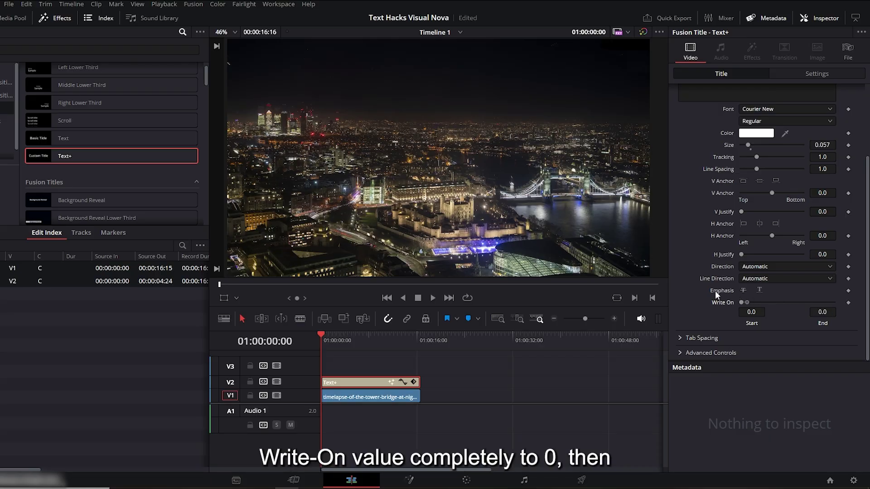
{"action": "mouse_move", "coordinate": [322, 337]}
{"action": "left_mouse_down"}
{"action": "mouse_move", "coordinate": [332, 336]}
{"action": "mouse_move", "coordinate": [325, 330]}
{"action": "left_mouse_up"}
{"action": "left_click", "coordinate": [848, 302]}
About 1.5 seconds in, at 01:00:01:15, drag Write On End to 1.0 to fully reveal LONDON 23:00
{"action": "key", "text": "ctrl+equal"}
{"action": "left_click_drag", "start_coordinate": [324, 335], "coordinate": [359, 332]}
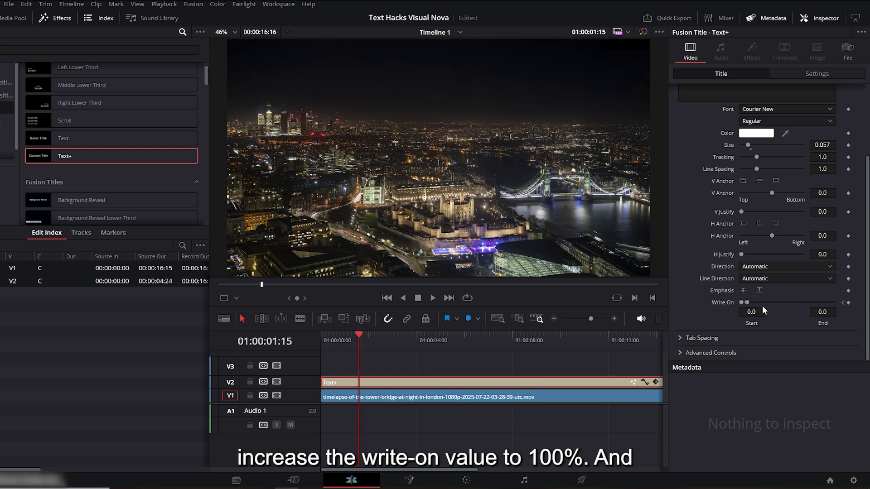
{"action": "left_click_drag", "start_coordinate": [748, 303], "coordinate": [832, 303]}
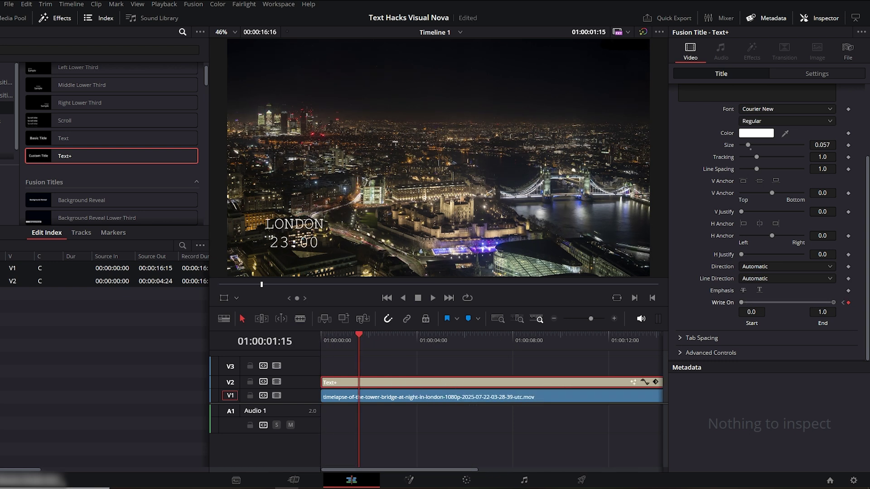
{"action": "left_click_drag", "start_coordinate": [356, 334], "coordinate": [310, 333]}
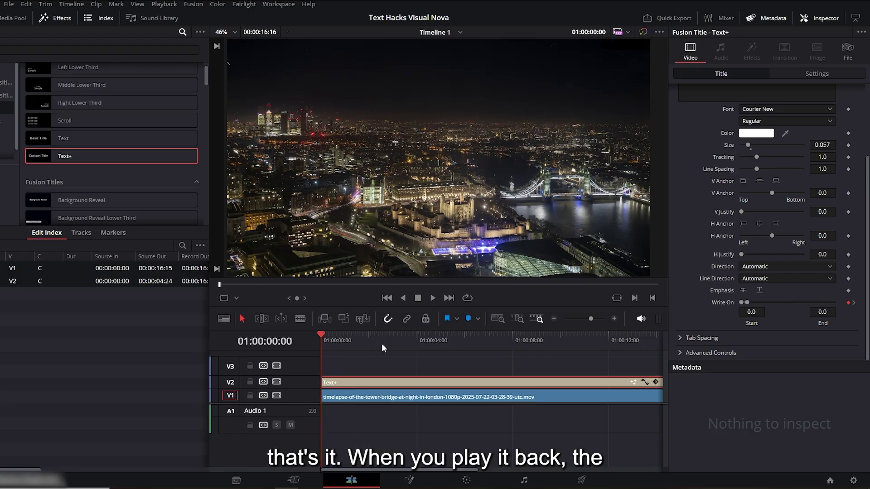
{"action": "key", "text": "space"}
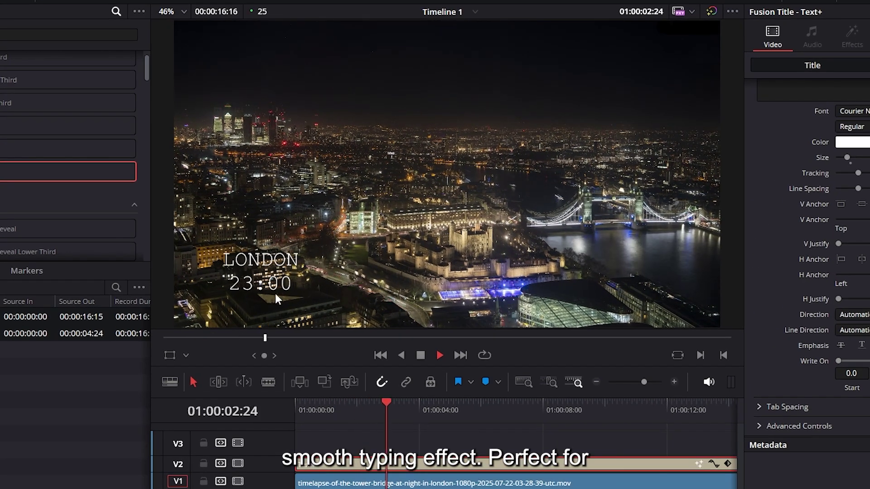
{"action": "key", "text": "Home"}
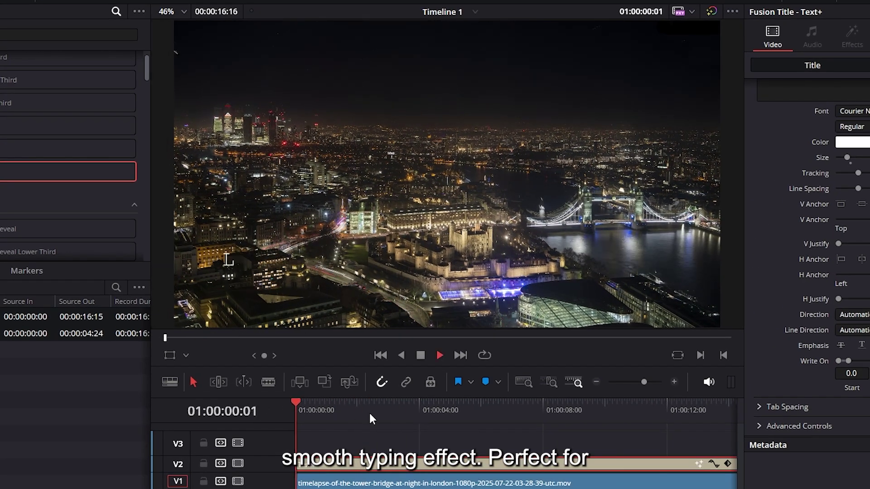